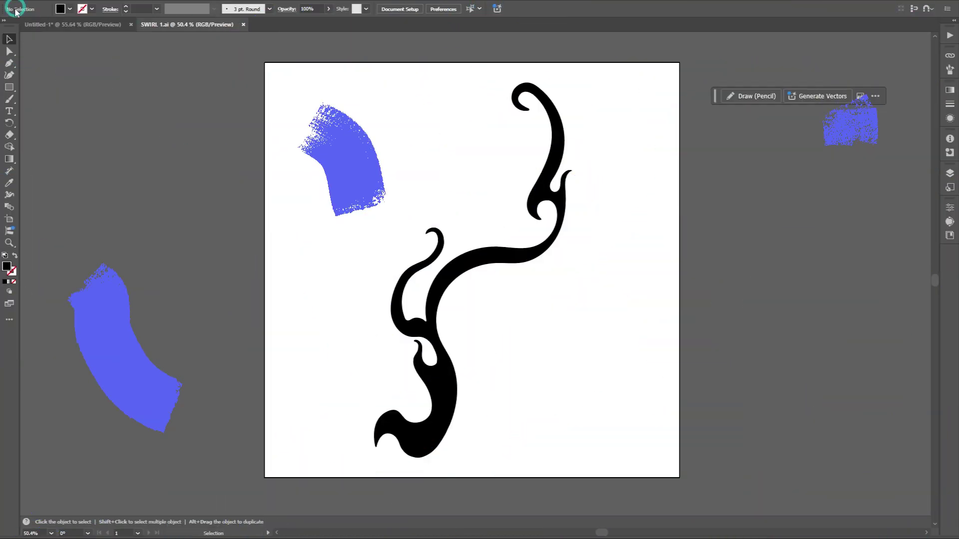
# Step: Switch to the Untitled-1 curve sketch and lock Layer 1 so the sketch is protected
pyautogui.click(55, 25)
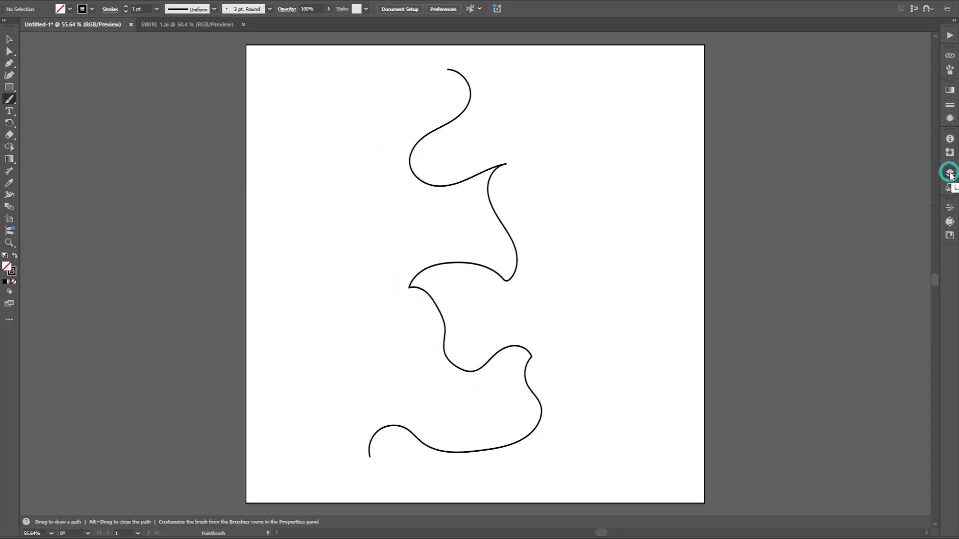
pyautogui.click(839, 204)
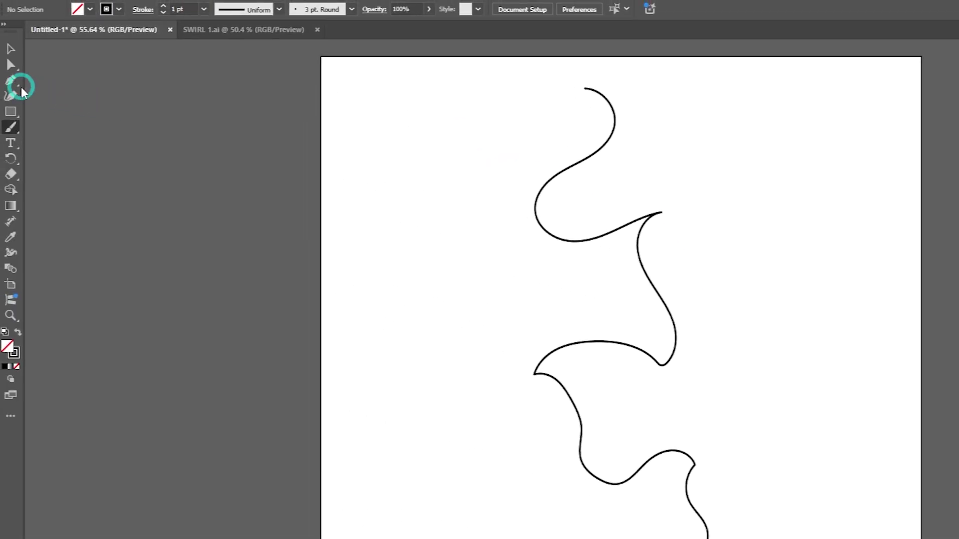
pyautogui.click(11, 80)
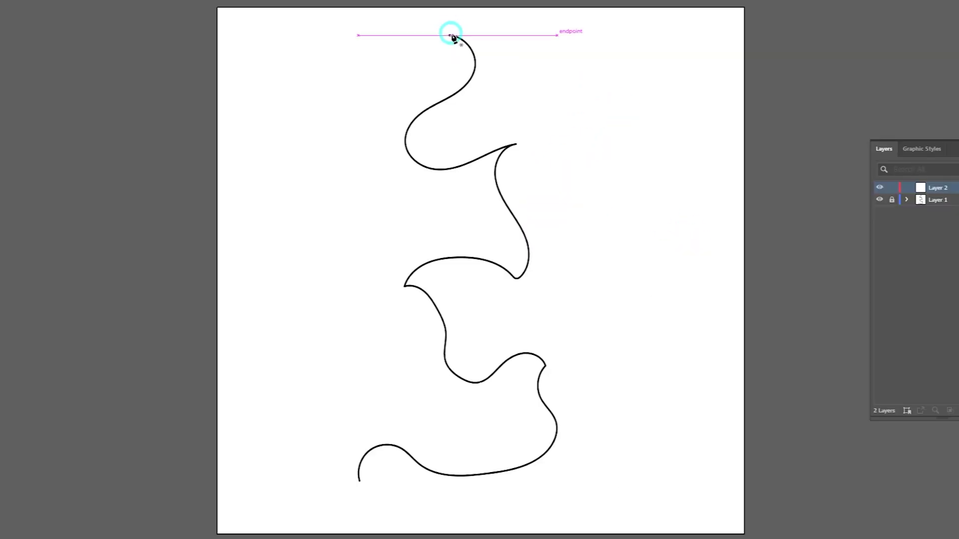
# Step: Trace the swirl's outer edge with Pen anchors from the top end to the bottom-left tip
pyautogui.click(585, 88)
pyautogui.moveTo(600, 107); pyautogui.dragTo(594, 131)
pyautogui.moveTo(566, 154); pyautogui.dragTo(549, 160)
pyautogui.moveTo(520, 203); pyautogui.dragTo(521, 209)
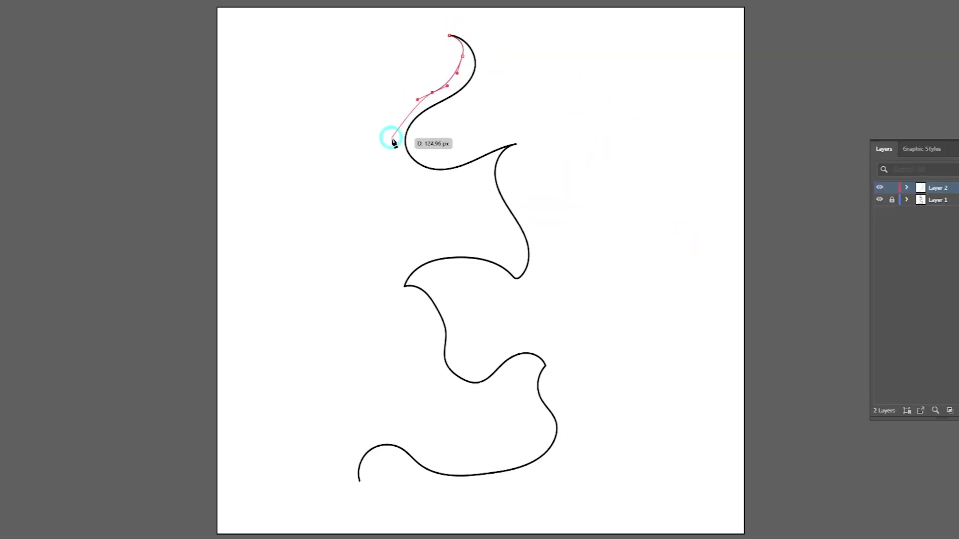
pyautogui.moveTo(524, 255); pyautogui.dragTo(516, 265)
pyautogui.click(524, 256)
pyautogui.moveTo(582, 256); pyautogui.dragTo(588, 265)
pyautogui.moveTo(452, 191); pyautogui.dragTo(464, 199)
pyautogui.moveTo(516, 145); pyautogui.dragTo(531, 142)
pyautogui.click(517, 145)
pyautogui.moveTo(505, 202); pyautogui.dragTo(519, 230)
pyautogui.moveTo(519, 264); pyautogui.dragTo(506, 257)
pyautogui.moveTo(454, 244); pyautogui.dragTo(426, 255)
pyautogui.moveTo(402, 288); pyautogui.dragTo(443, 381)
pyautogui.click(402, 287)
pyautogui.moveTo(484, 385); pyautogui.dragTo(512, 386)
pyautogui.moveTo(541, 354); pyautogui.dragTo(566, 371)
pyautogui.click(542, 354)
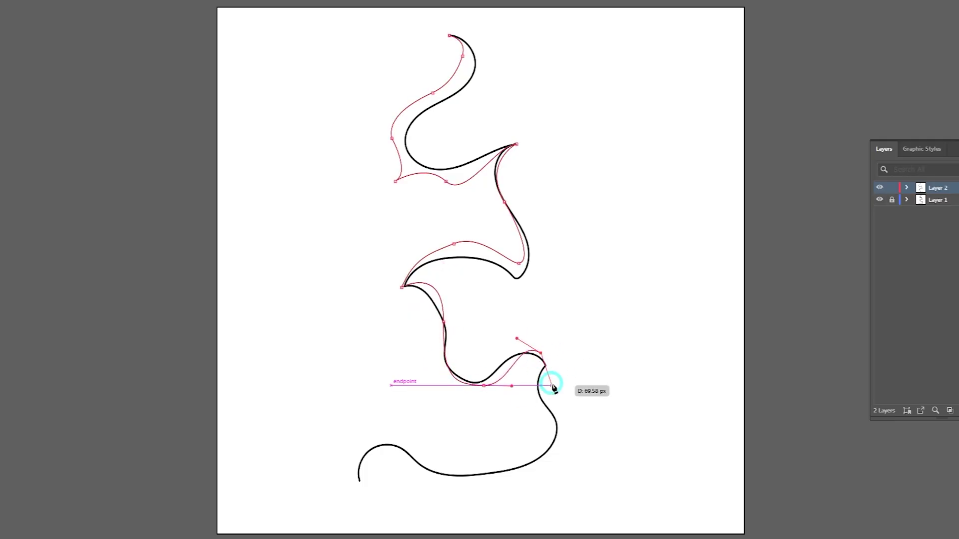
pyautogui.moveTo(542, 417); pyautogui.dragTo(575, 472)
pyautogui.moveTo(470, 476); pyautogui.dragTo(445, 466)
pyautogui.click(380, 482)
# Step: Trace the inner return edge back up to the top and close the swirl outline
pyautogui.moveTo(390, 445); pyautogui.dragTo(430, 458)
pyautogui.moveTo(492, 499); pyautogui.dragTo(523, 497)
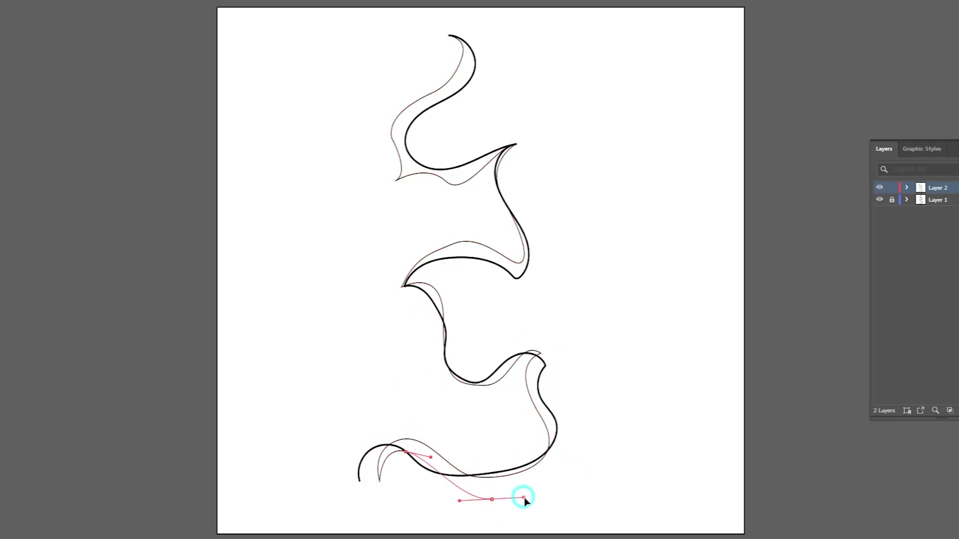
pyautogui.moveTo(539, 362); pyautogui.dragTo(550, 351)
pyautogui.click(558, 354)
pyautogui.moveTo(507, 353); pyautogui.dragTo(455, 343)
pyautogui.moveTo(440, 270); pyautogui.dragTo(408, 264)
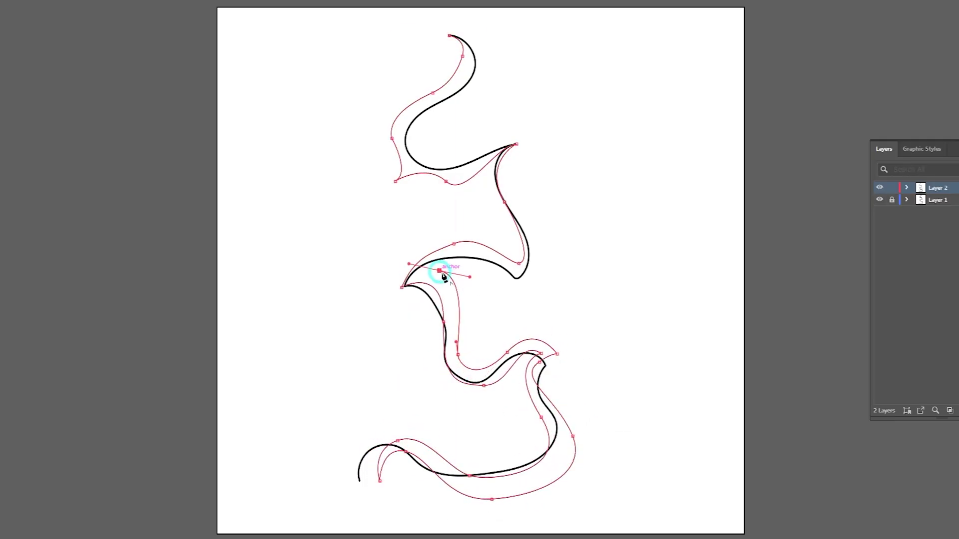
pyautogui.click(440, 271)
pyautogui.moveTo(486, 260); pyautogui.dragTo(524, 297)
pyautogui.moveTo(547, 265); pyautogui.dragTo(548, 243)
pyautogui.moveTo(509, 176); pyautogui.dragTo(457, 173)
pyautogui.moveTo(438, 162); pyautogui.dragTo(424, 154)
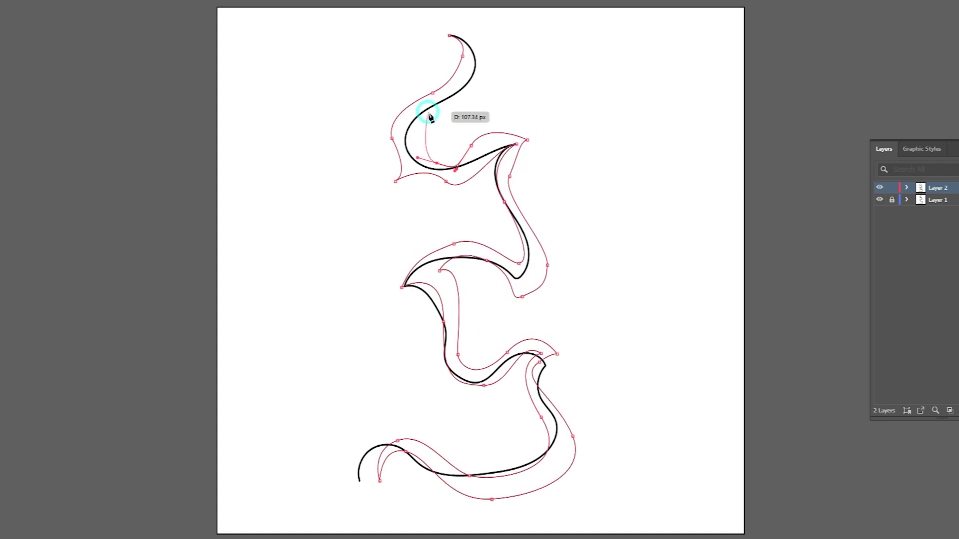
pyautogui.moveTo(425, 115); pyautogui.dragTo(463, 97)
pyautogui.moveTo(450, 35); pyautogui.dragTo(389, 22)
pyautogui.press('v')
pyautogui.click(24, 77)
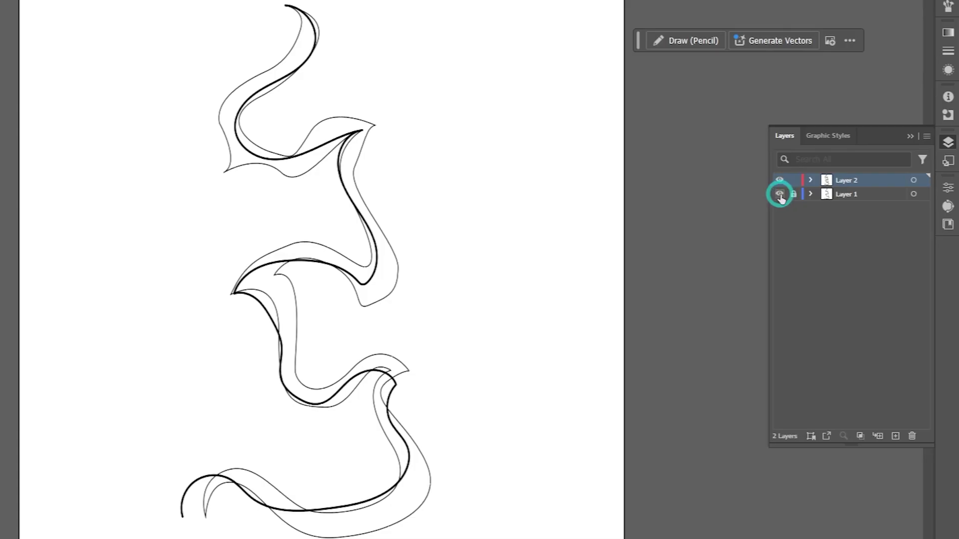
# Step: Hide Layer 1 and round off the outline's left corner and lower curve bends
pyautogui.click(780, 194)
pyautogui.click(550, 138)
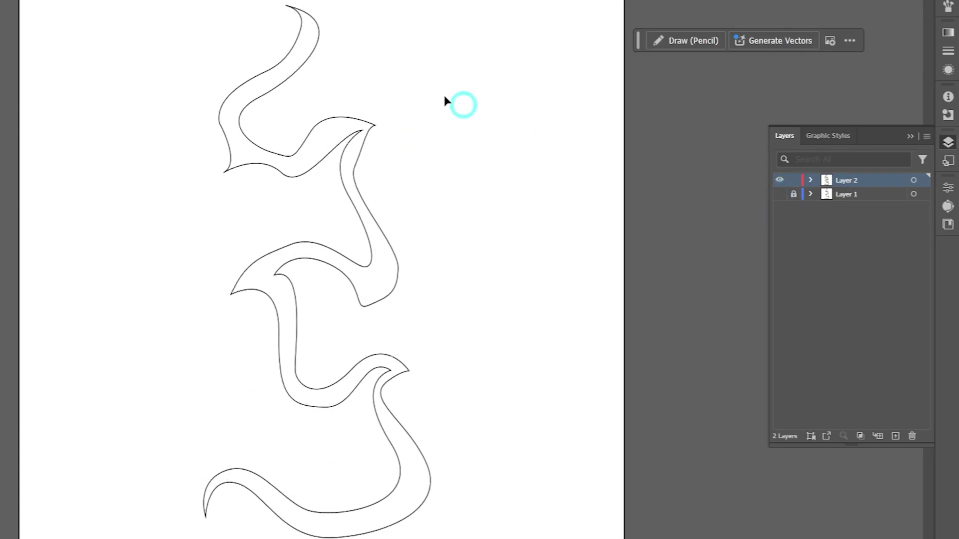
pyautogui.click(361, 363)
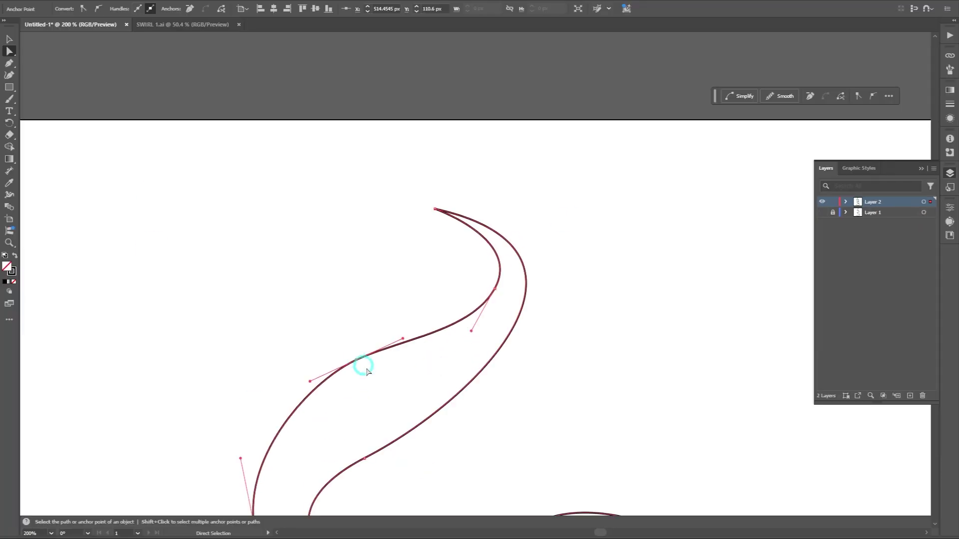
pyautogui.moveTo(362, 364); pyautogui.dragTo(439, 167)
pyautogui.click(290, 316)
pyautogui.moveTo(298, 312); pyautogui.dragTo(347, 300)
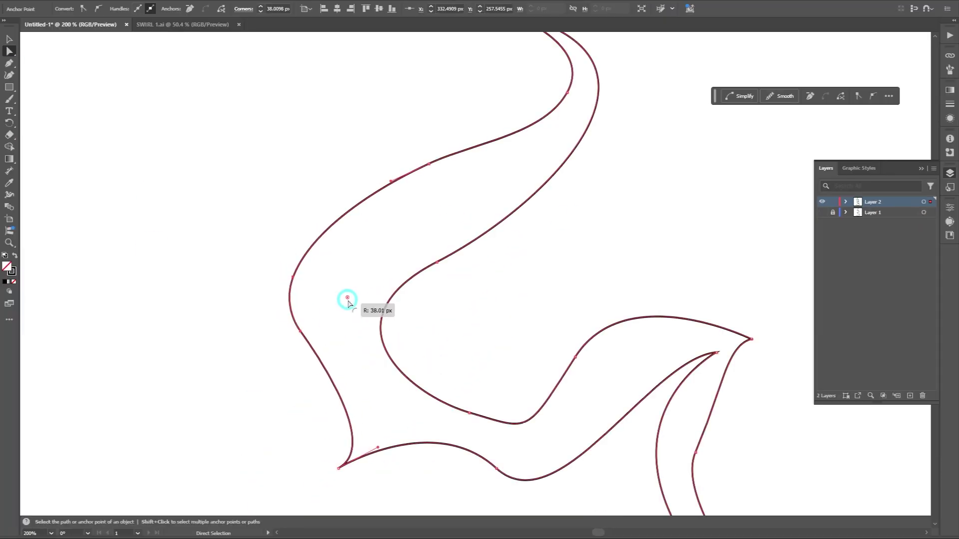
pyautogui.moveTo(386, 441); pyautogui.dragTo(375, 421)
# Step: Reshape the right tip, inner tip and upper curves into smooth tapered forms
pyautogui.click(550, 317)
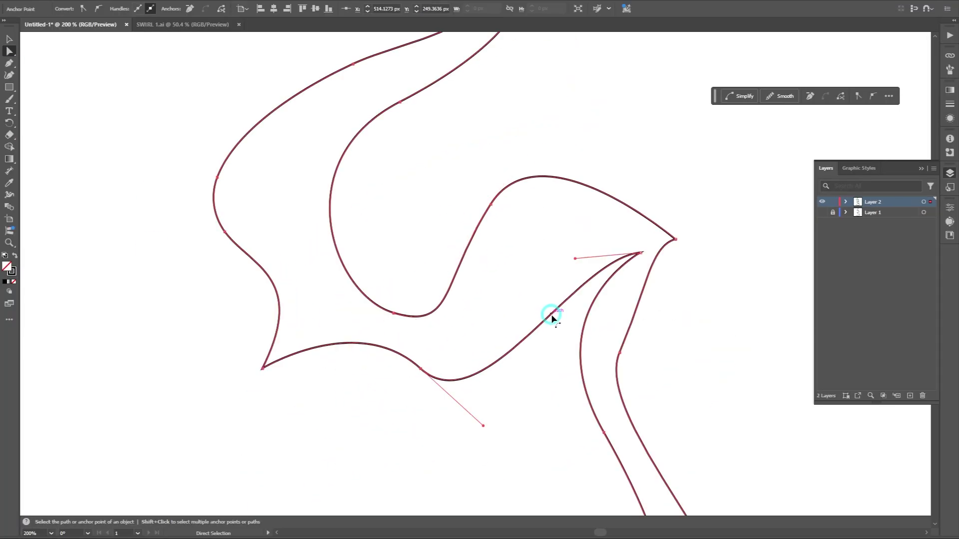
pyautogui.moveTo(576, 259); pyautogui.dragTo(576, 217)
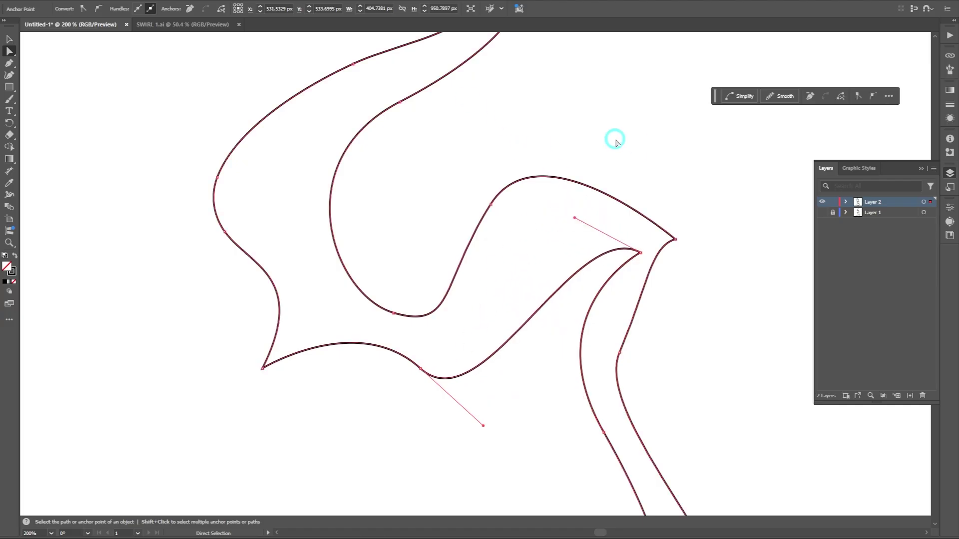
pyautogui.moveTo(678, 240); pyautogui.dragTo(669, 260)
pyautogui.click(642, 253)
pyautogui.moveTo(539, 310); pyautogui.dragTo(533, 304)
pyautogui.moveTo(540, 315); pyautogui.dragTo(507, 253)
pyautogui.click(621, 353)
pyautogui.moveTo(649, 290); pyautogui.dragTo(568, 316)
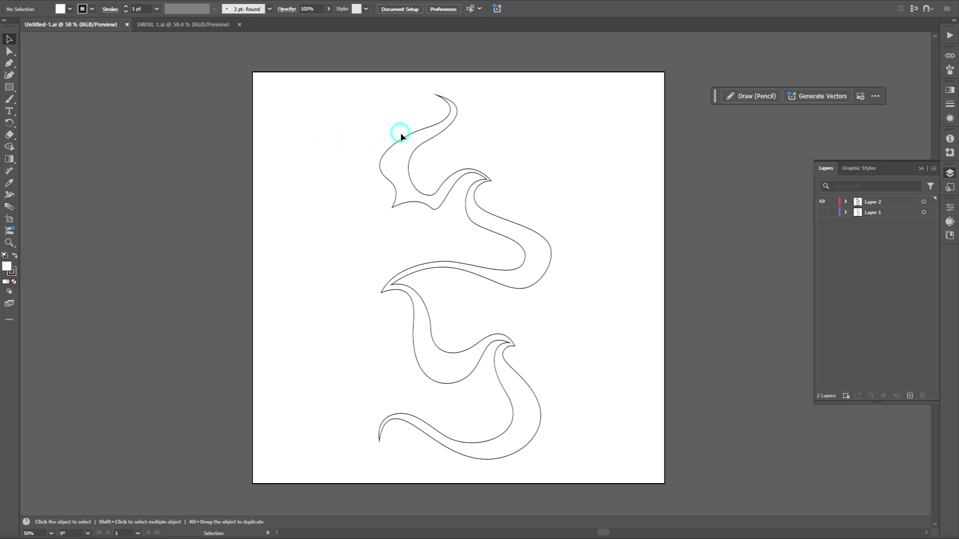
# Step: Set the swirl's stroke to None, leaving a white fill, and confirm it stays on the artboard
pyautogui.click(417, 132)
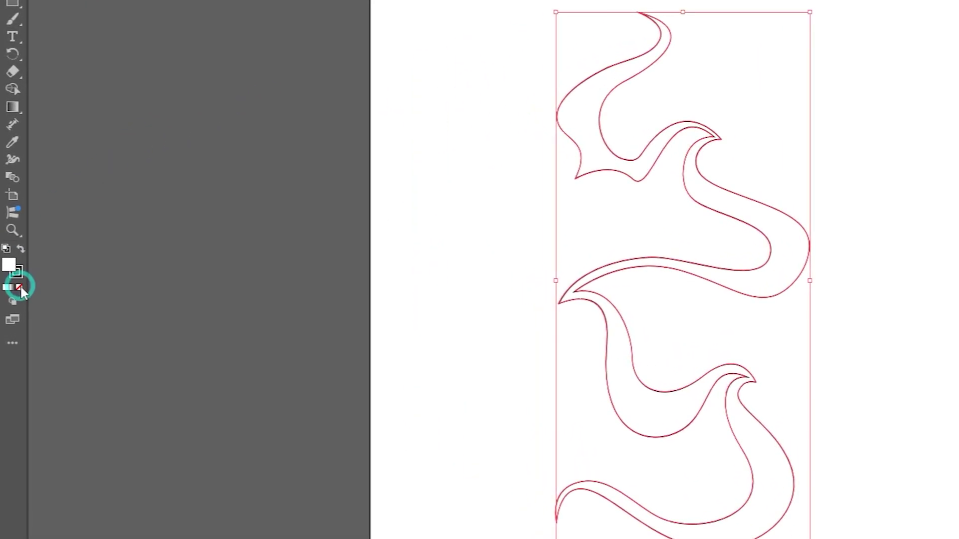
pyautogui.click(18, 289)
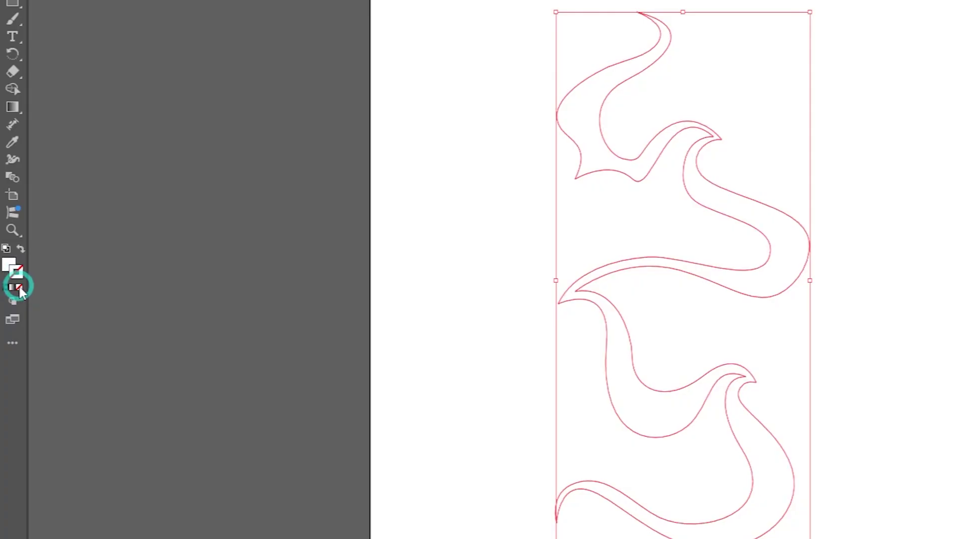
pyautogui.click(221, 142)
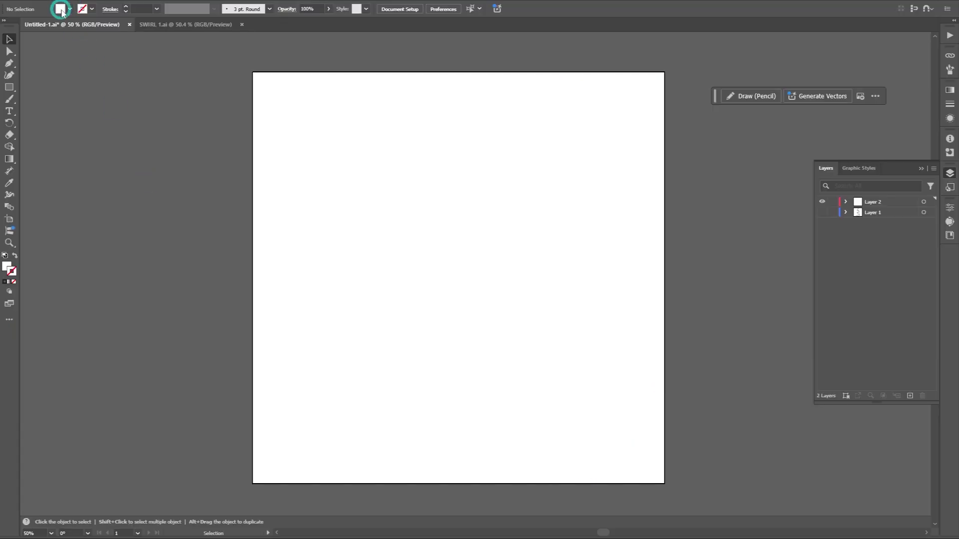
pyautogui.moveTo(376, 102); pyautogui.dragTo(708, 458)
pyautogui.moveTo(402, 155); pyautogui.dragTo(96, 156)
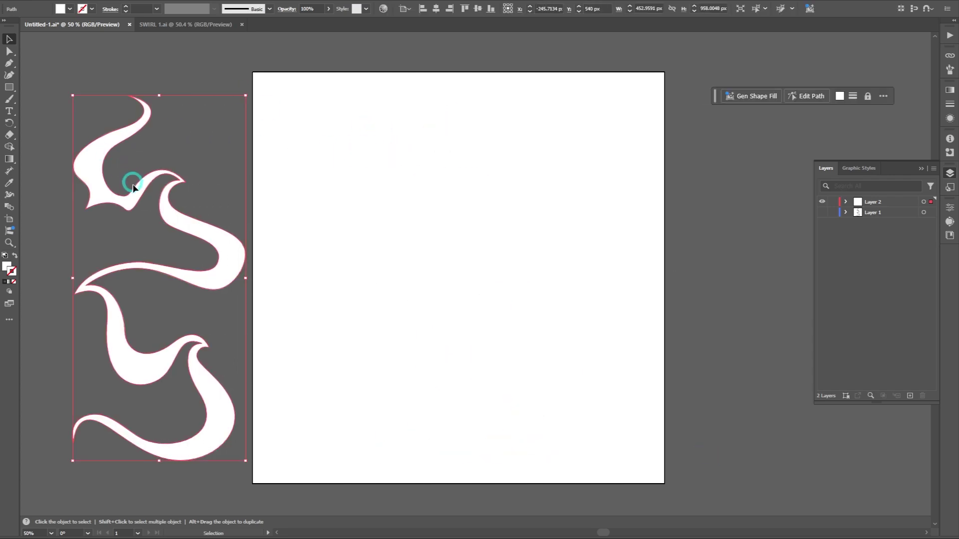
pyautogui.hotkey('ctrl', 'z')
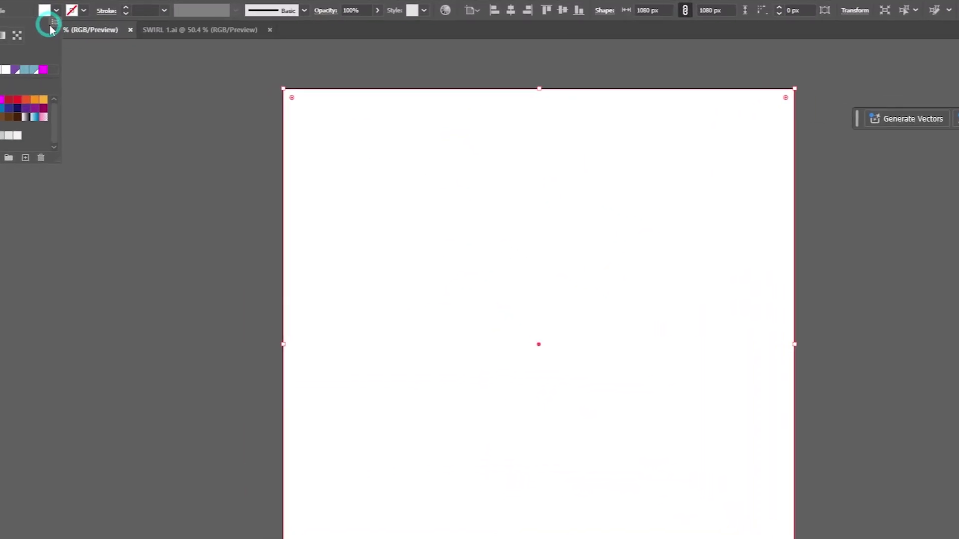
# Step: Fill the 1080 px square with a new black swatch (R 0, G 0, B 0)
pyautogui.click(69, 17)
pyautogui.click(101, 28)
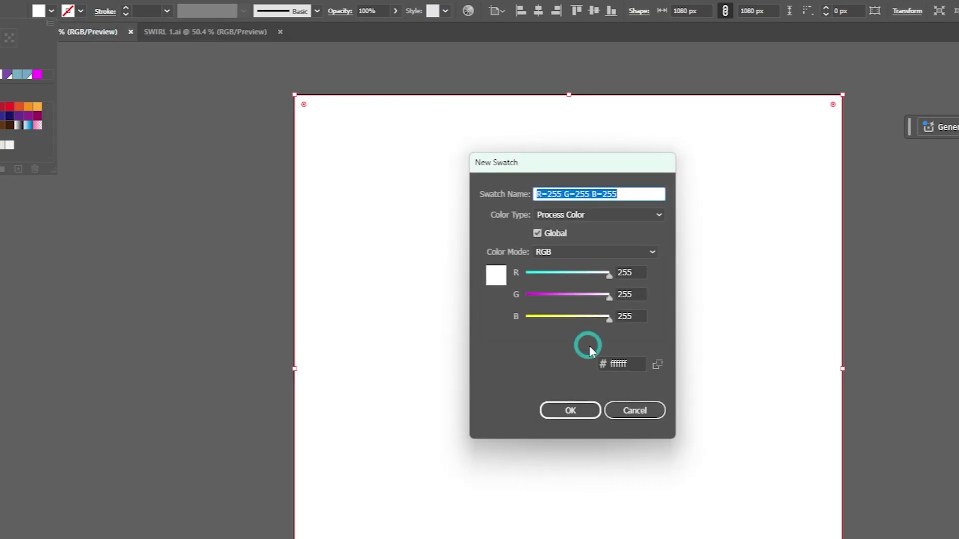
pyautogui.click(638, 270)
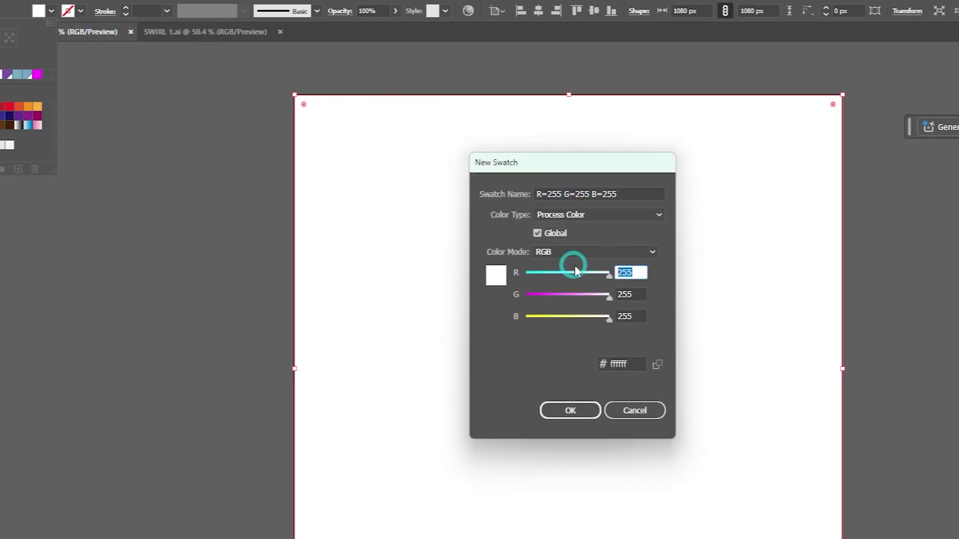
pyautogui.write('0')
pyautogui.click(642, 294)
pyautogui.write('0')
pyautogui.click(627, 316)
pyautogui.write('0')
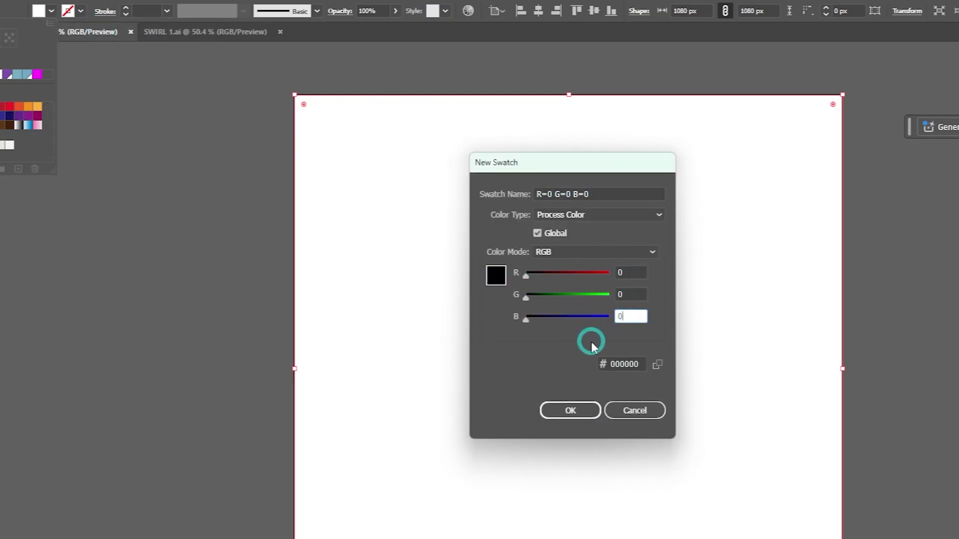
pyautogui.click(578, 410)
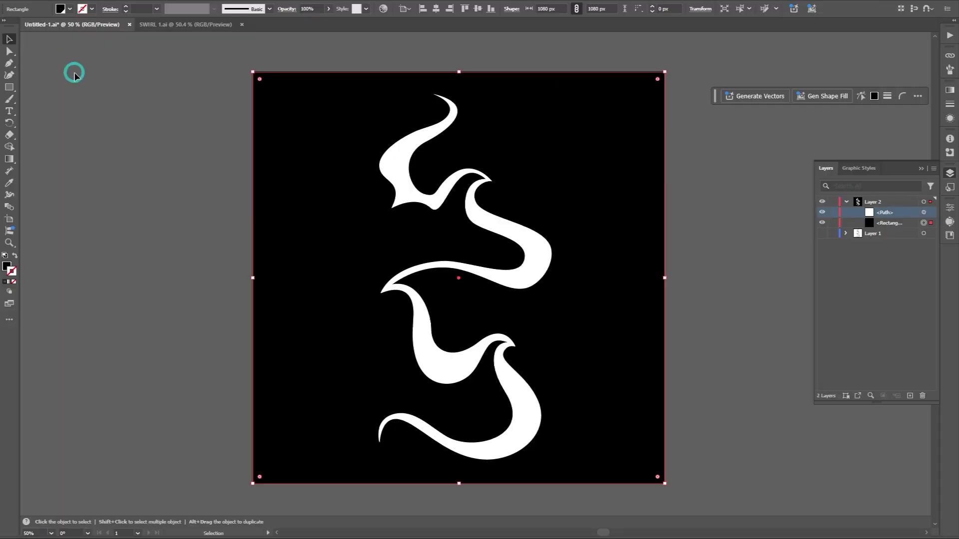
pyautogui.click(74, 75)
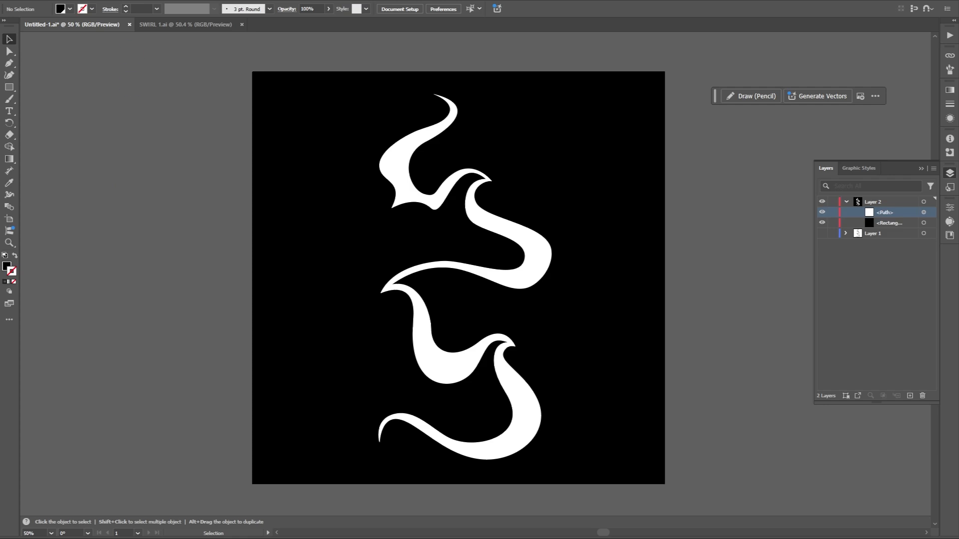
# Step: Export the artboard via Export As as a PNG named 'SWIRL 5'
pyautogui.click(48, 2)
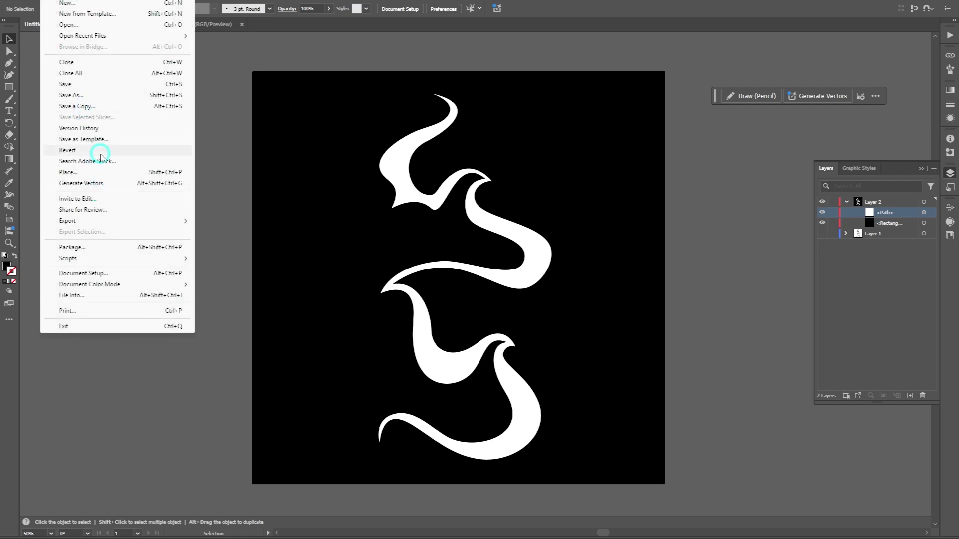
pyautogui.moveTo(103, 224)
pyautogui.click(270, 230)
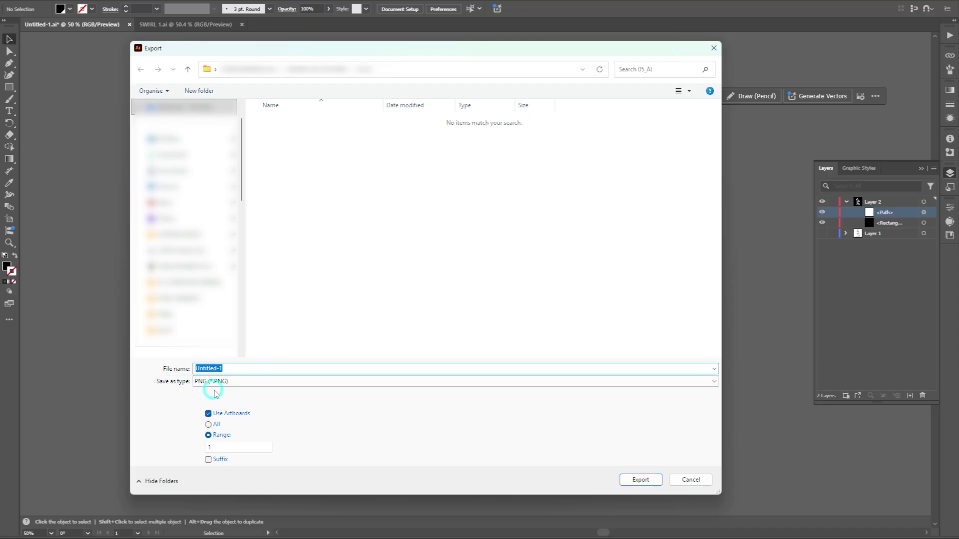
pyautogui.click(246, 368)
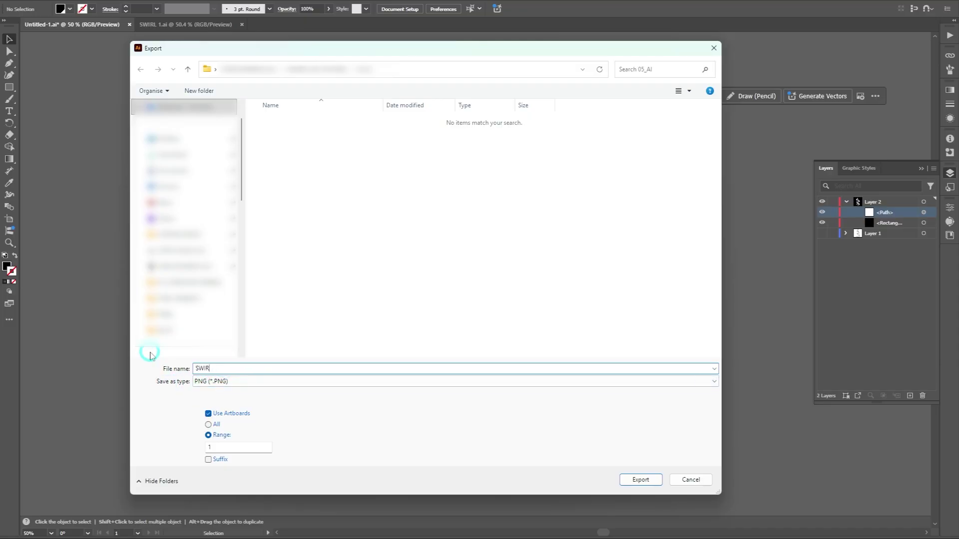
pyautogui.click(641, 480)
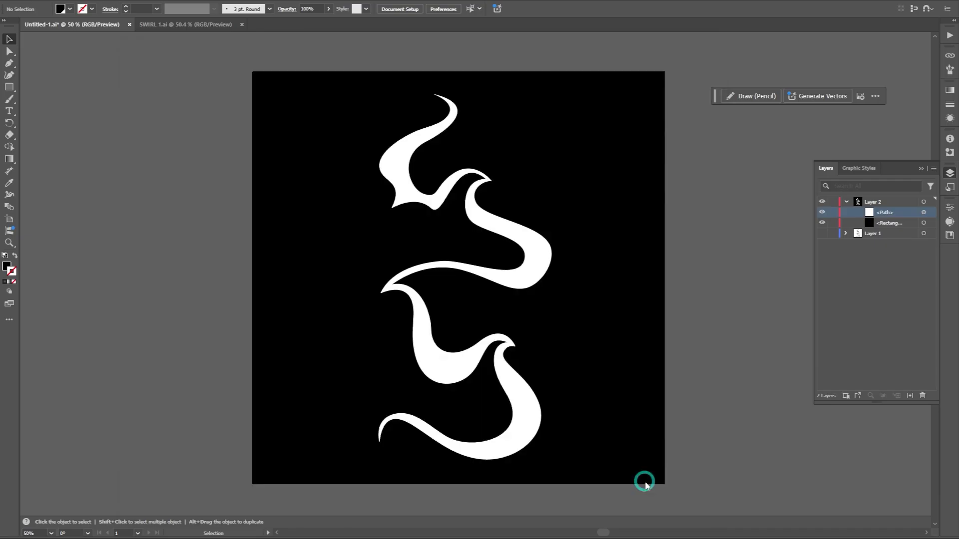
pyautogui.click(342, 365)
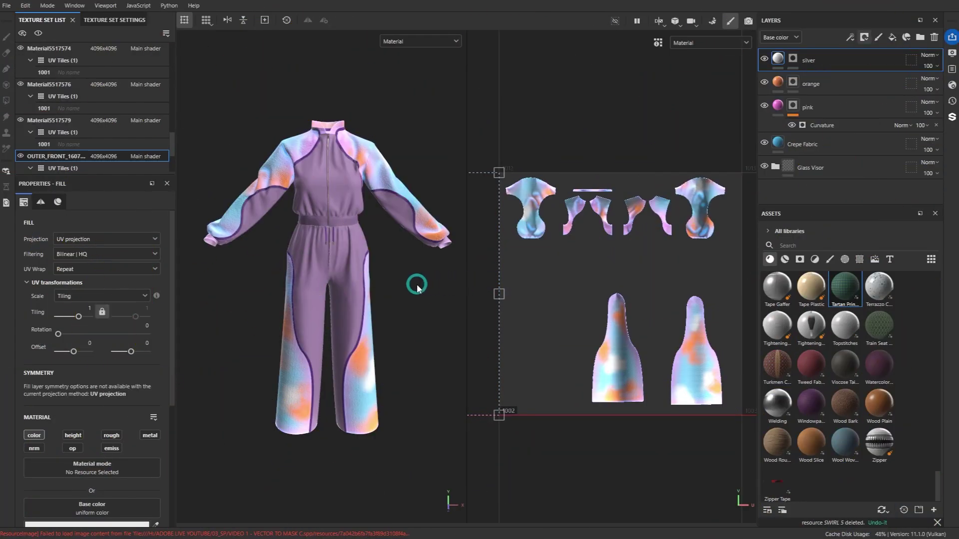
# Step: Drop SWIRL 5.png into the assets, set its usage to alpha, and import into your_assets
pyautogui.keyDown('alt'); pyautogui.moveTo(417, 289); pyautogui.dragTo(411, 270); pyautogui.keyUp('alt')
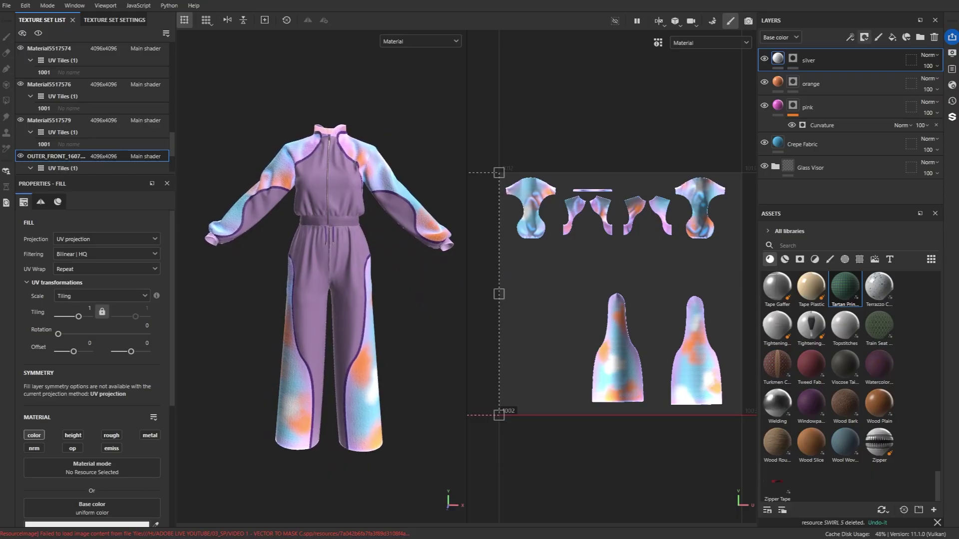
pyautogui.moveTo(487, 537); pyautogui.dragTo(911, 372)
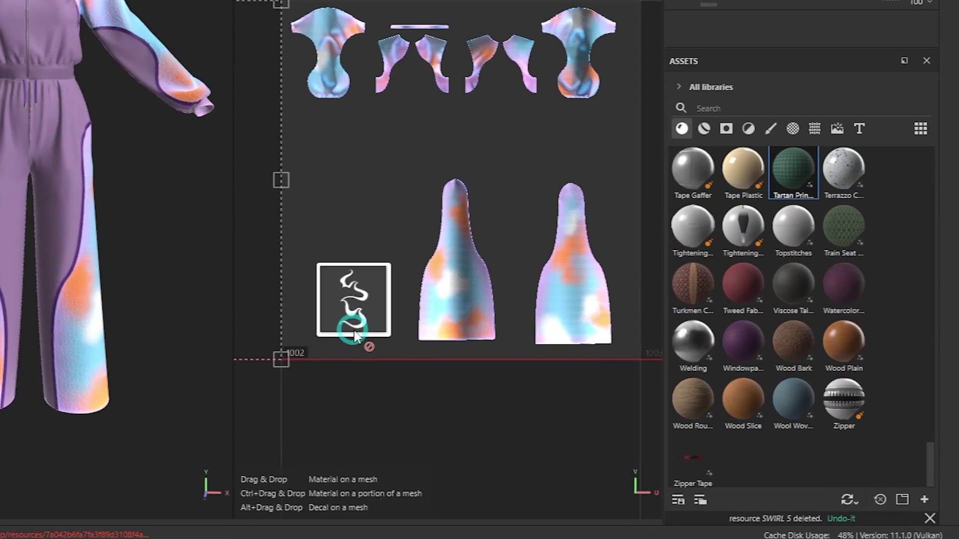
pyautogui.moveTo(892, 300); pyautogui.dragTo(888, 297)
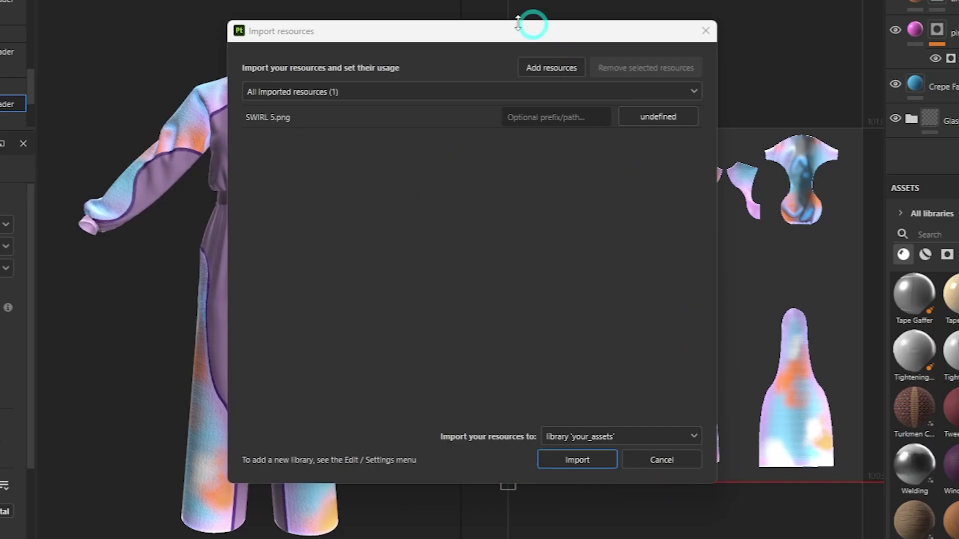
pyautogui.click(647, 115)
pyautogui.click(690, 127)
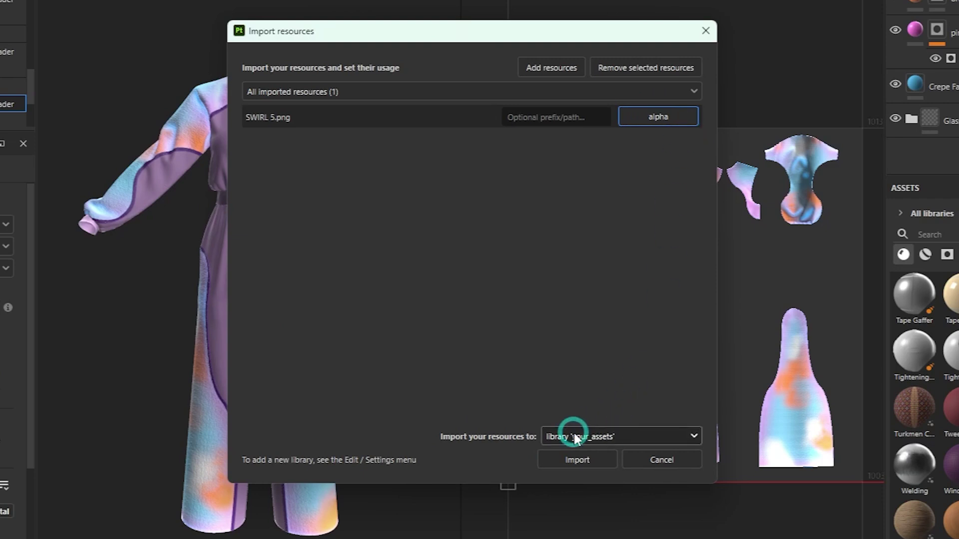
pyautogui.click(620, 438)
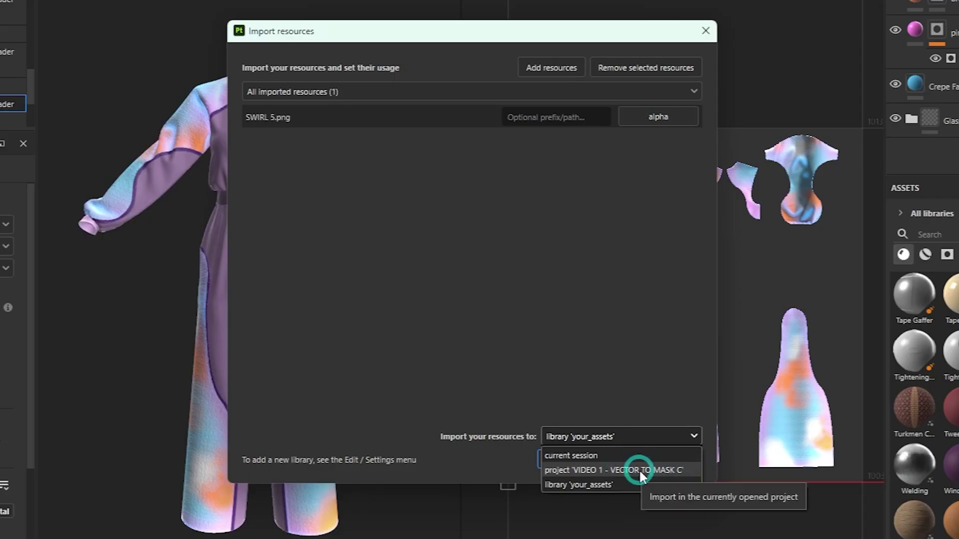
pyautogui.click(615, 483)
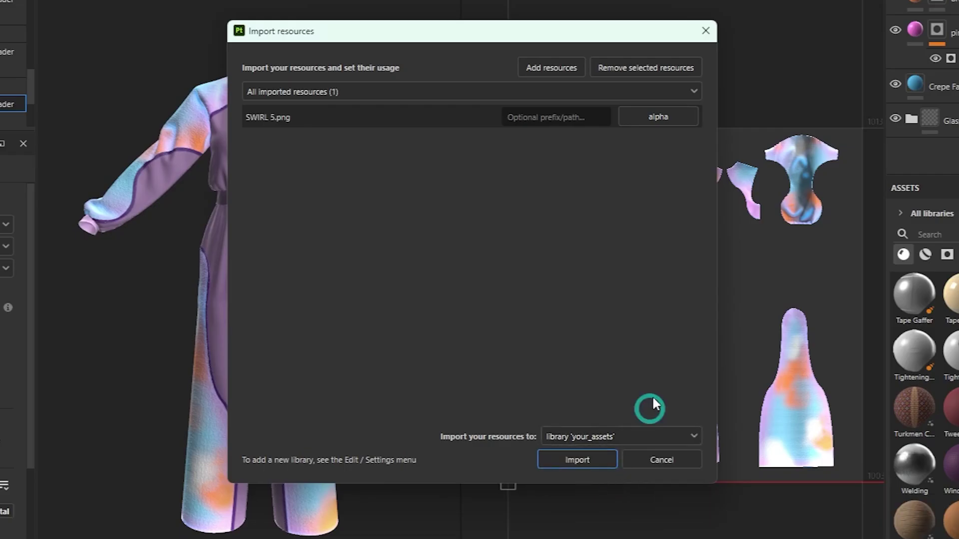
pyautogui.click(580, 462)
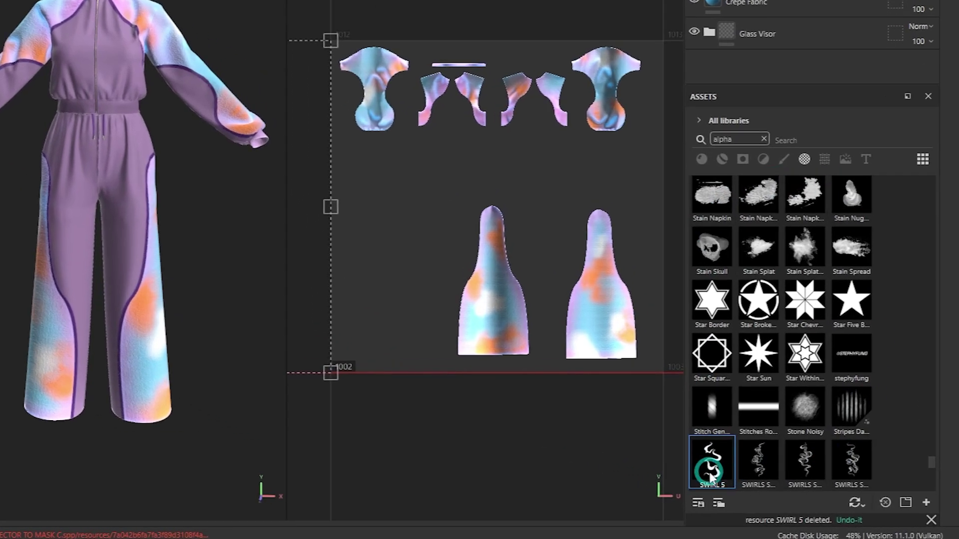
# Step: Apply the Tartan Print Fabric material to the jumpsuit and give it a black mask
pyautogui.click(764, 139)
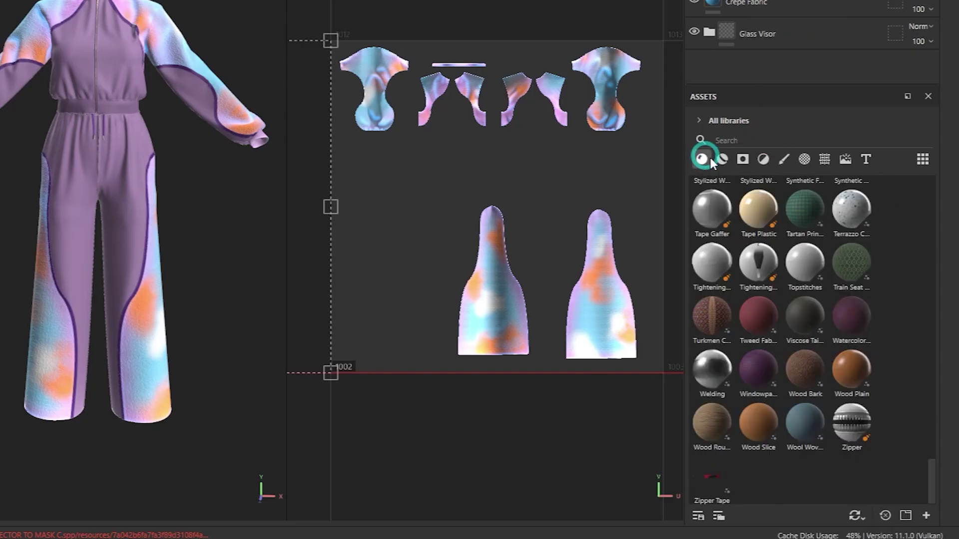
pyautogui.moveTo(801, 214); pyautogui.dragTo(162, 25)
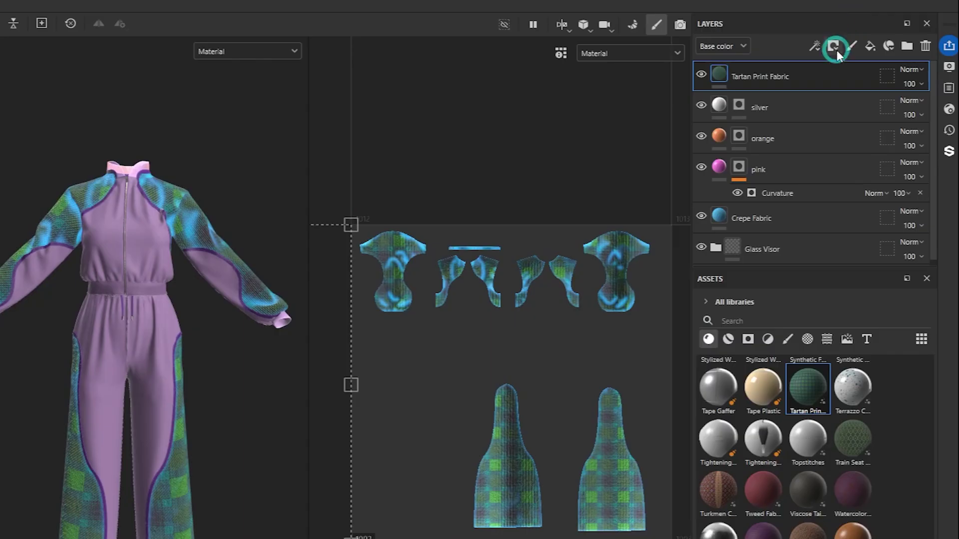
pyautogui.click(834, 46)
pyautogui.click(852, 77)
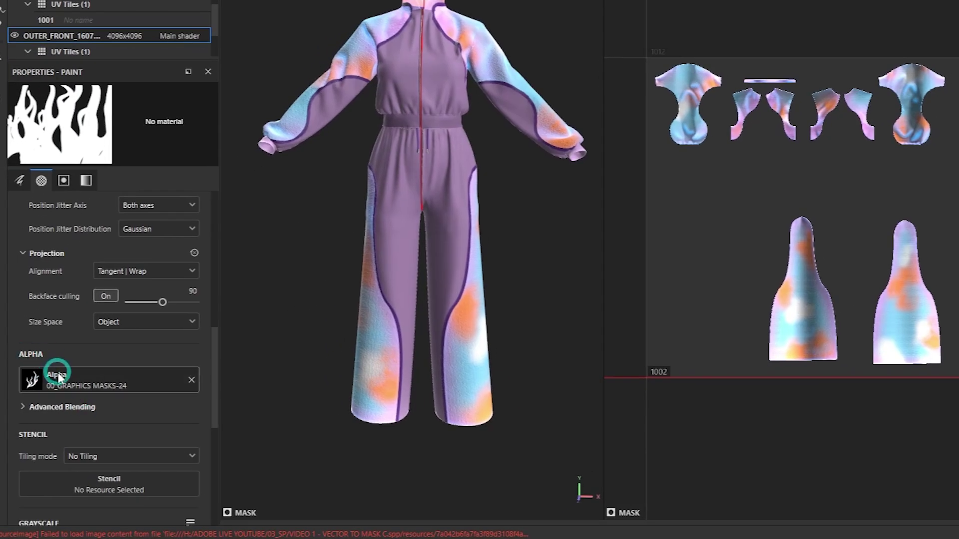
# Step: Set the brush alpha to SWIRL 5
pyautogui.click(57, 373)
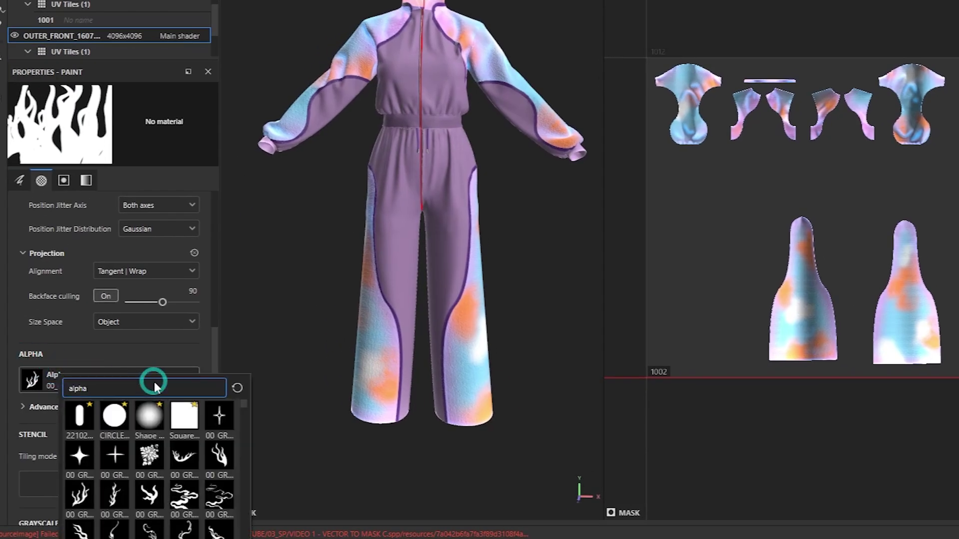
pyautogui.write('SWIRL')
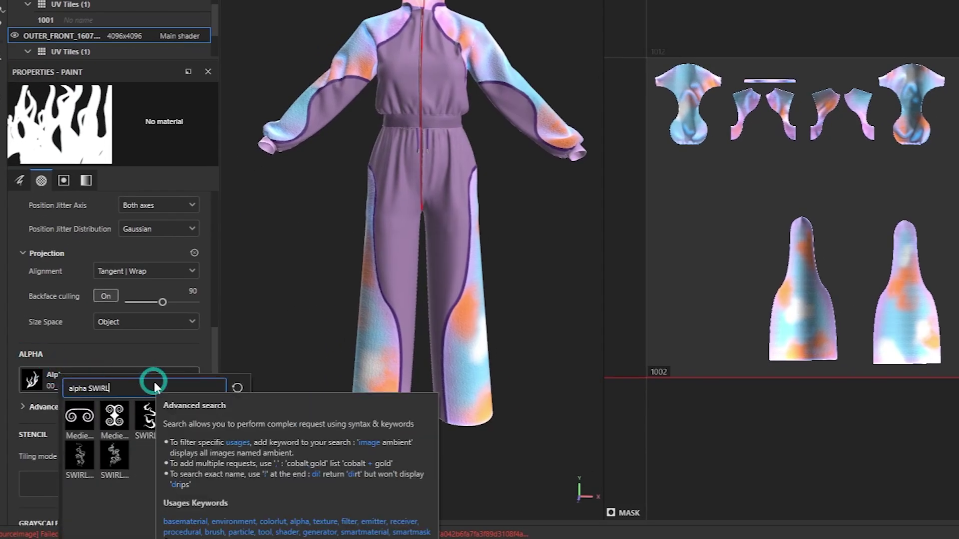
pyautogui.write(' 5')
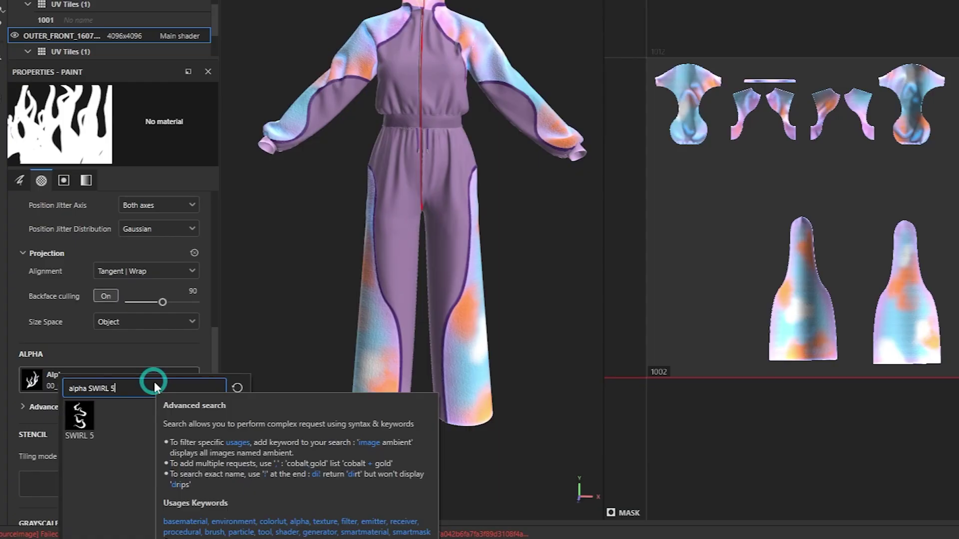
pyautogui.click(81, 420)
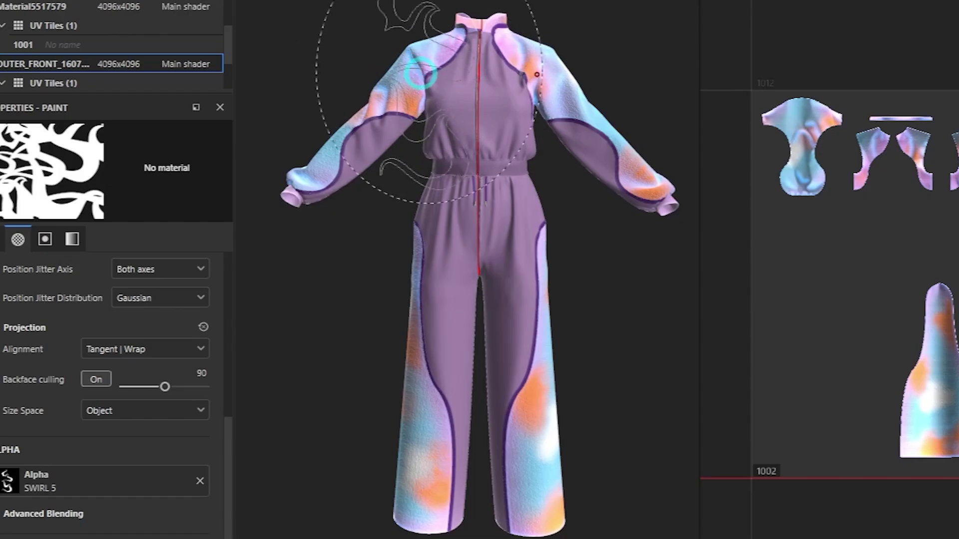
# Step: Enable symmetry, shrink the brush to size 41.09, and undo the trial shoulder stamps
pyautogui.click(421, 74)
pyautogui.keyDown('alt'); pyautogui.moveTo(421, 74); pyautogui.dragTo(420, 147); pyautogui.keyUp('alt')
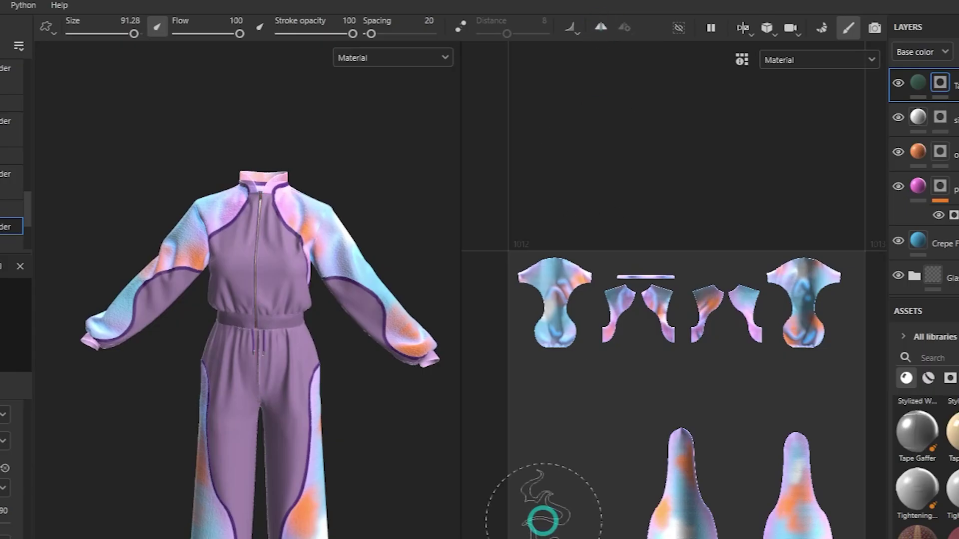
pyautogui.click(601, 28)
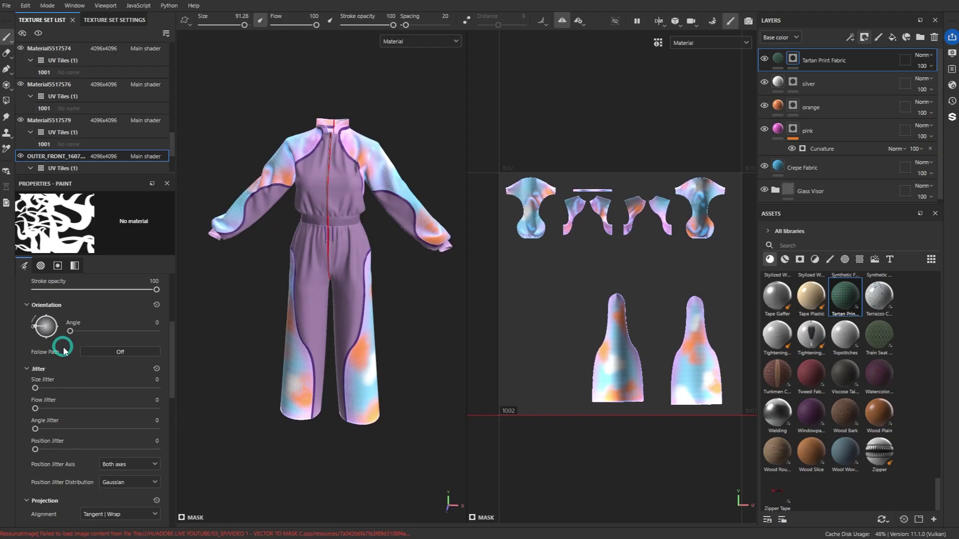
pyautogui.scroll(5, 64, 350)
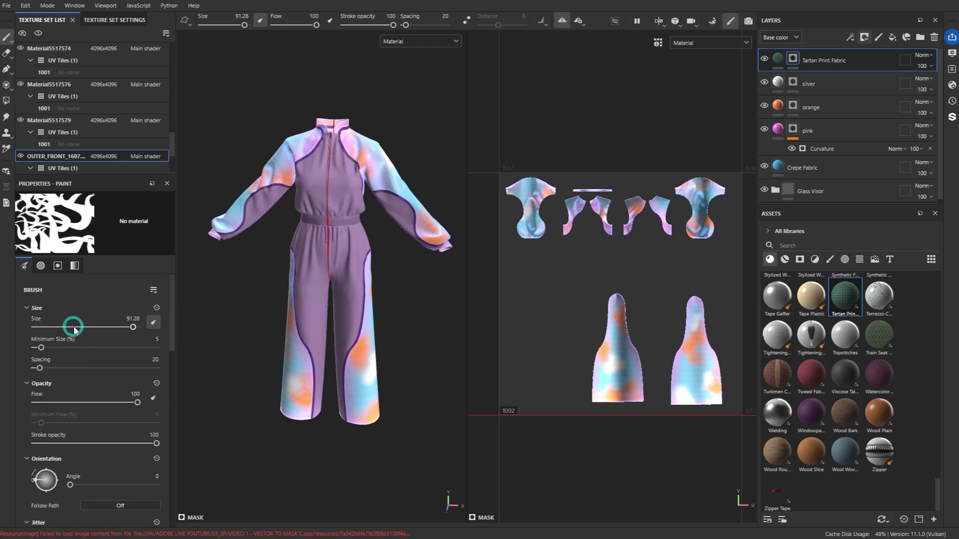
pyautogui.moveTo(135, 328); pyautogui.dragTo(100, 327)
pyautogui.scroll(3, 306, 140)
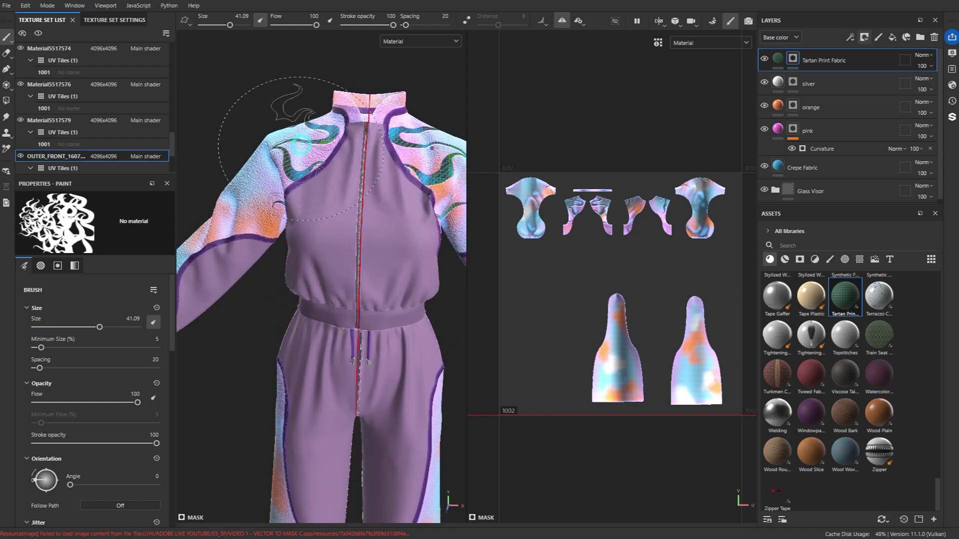
pyautogui.moveTo(298, 182)
pyautogui.keyDown('alt'); pyautogui.mouseDown()
pyautogui.moveTo(379, 182)
pyautogui.moveTo(383, 236)
pyautogui.moveTo(282, 198)
pyautogui.moveTo(162, 187)
pyautogui.moveTo(314, 184)
pyautogui.mouseUp(); pyautogui.keyUp('alt')
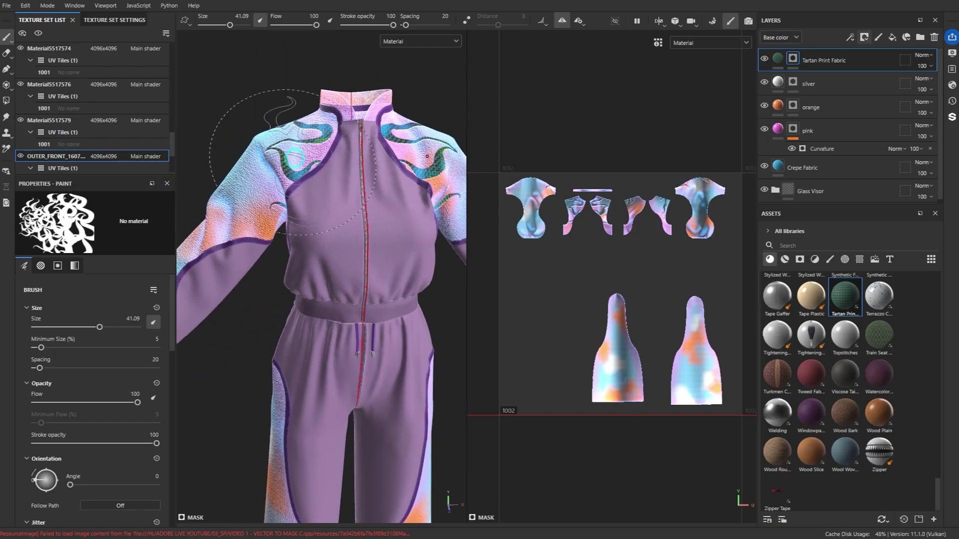
pyautogui.hotkey('ctrl', 'z')
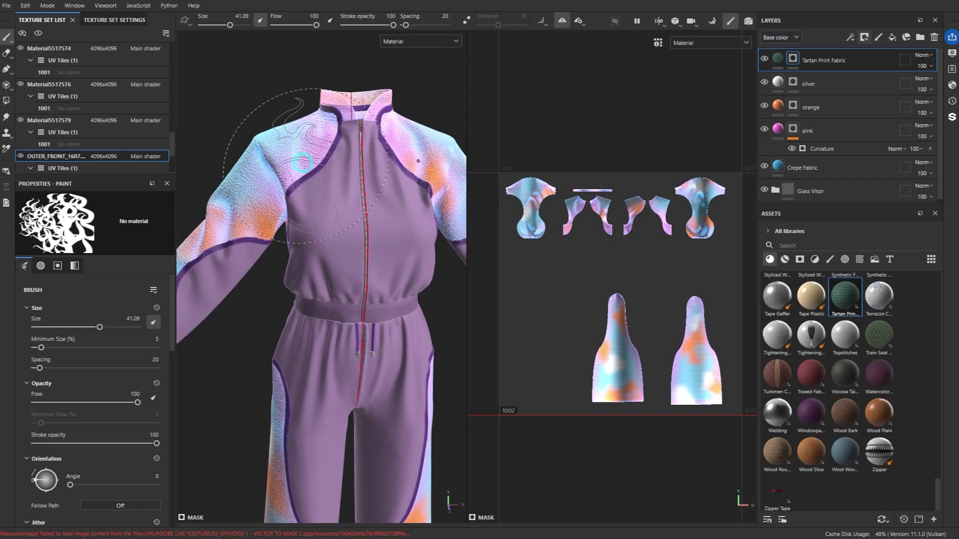
# Step: Set the brush angle to 62 and stamp mirrored tartan swirls on the shoulders
pyautogui.scroll(-3, 303, 163)
pyautogui.keyDown('alt'); pyautogui.moveTo(302, 163); pyautogui.dragTo(280, 164, button='middle'); pyautogui.keyUp('alt')
pyautogui.moveTo(70, 485); pyautogui.dragTo(81, 485)
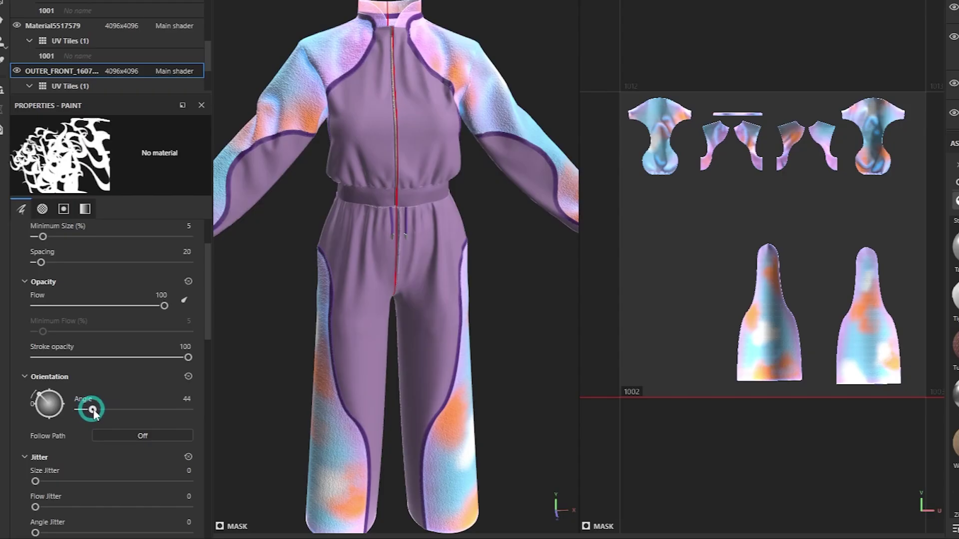
pyautogui.moveTo(93, 411); pyautogui.dragTo(107, 410)
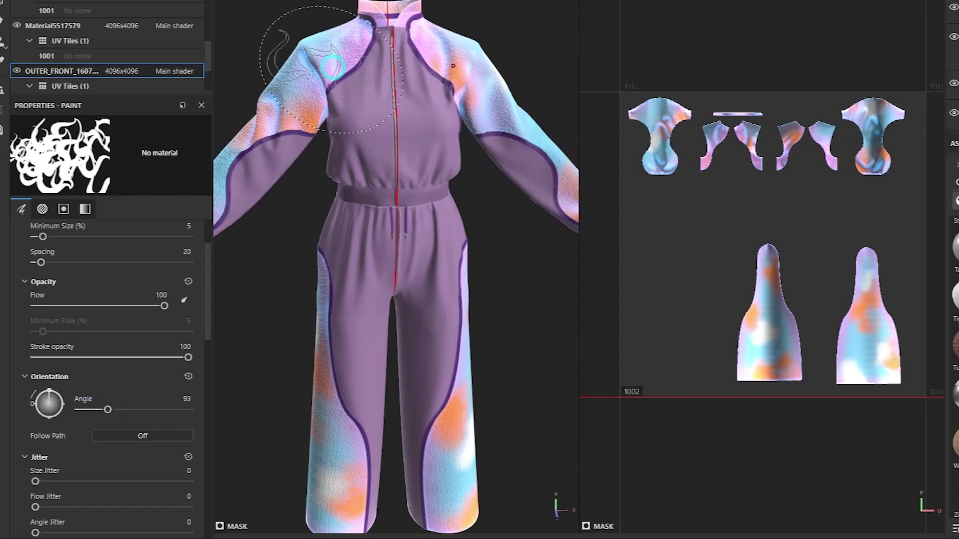
pyautogui.moveTo(108, 409); pyautogui.dragTo(98, 410)
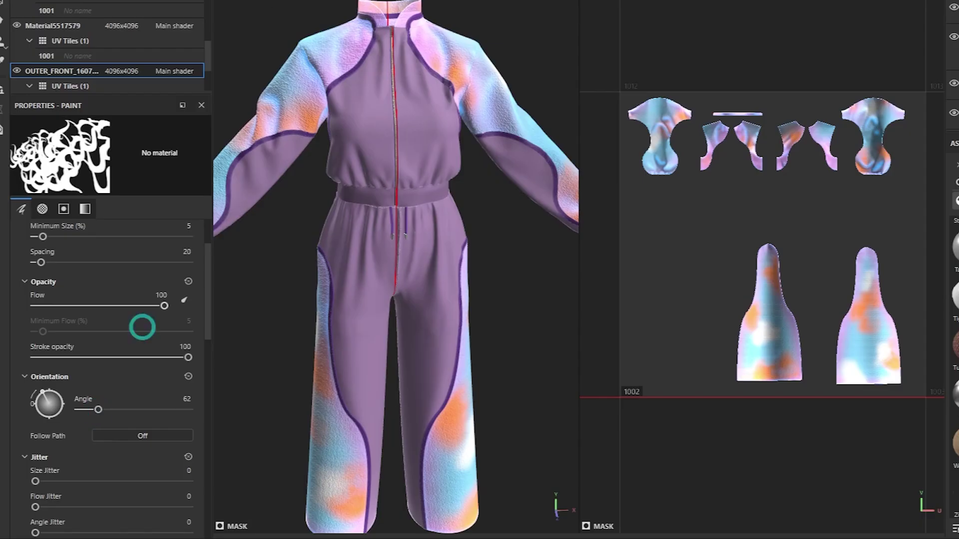
pyautogui.click(325, 54)
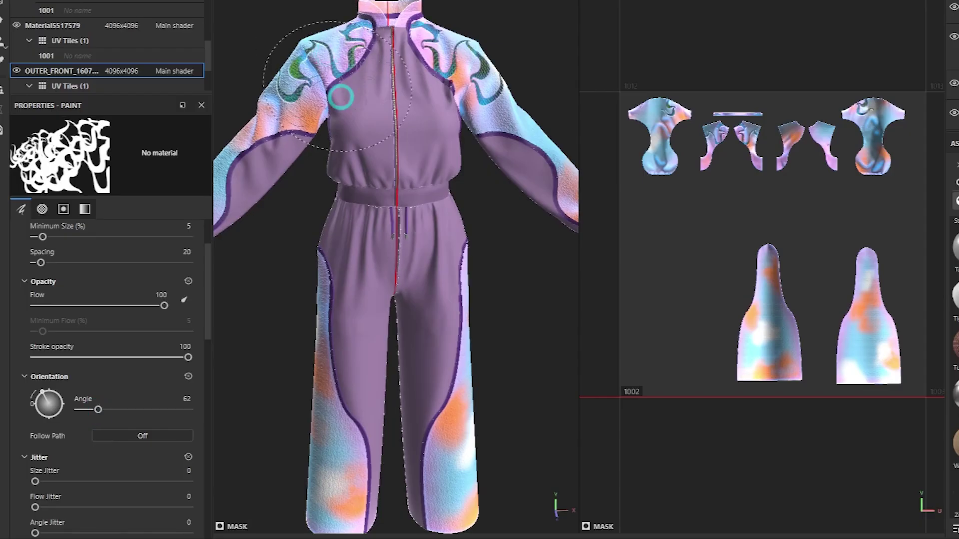
# Step: Adjust the brush size, trying 83.72 before settling on 54.79
pyautogui.moveTo(377, 118)
pyautogui.keyDown('alt'); pyautogui.mouseDown()
pyautogui.moveTo(449, 167)
pyautogui.moveTo(348, 139)
pyautogui.moveTo(336, 150)
pyautogui.moveTo(377, 133)
pyautogui.moveTo(351, 154)
pyautogui.moveTo(372, 129)
pyautogui.mouseUp(); pyautogui.keyUp('alt')
pyautogui.moveTo(362, 55)
pyautogui.keyDown('alt'); pyautogui.mouseDown()
pyautogui.moveTo(385, 96)
pyautogui.moveTo(369, 76)
pyautogui.mouseUp(); pyautogui.keyUp('alt')
pyautogui.press(']')
pyautogui.press(']')
pyautogui.press(']')
pyautogui.press(']')
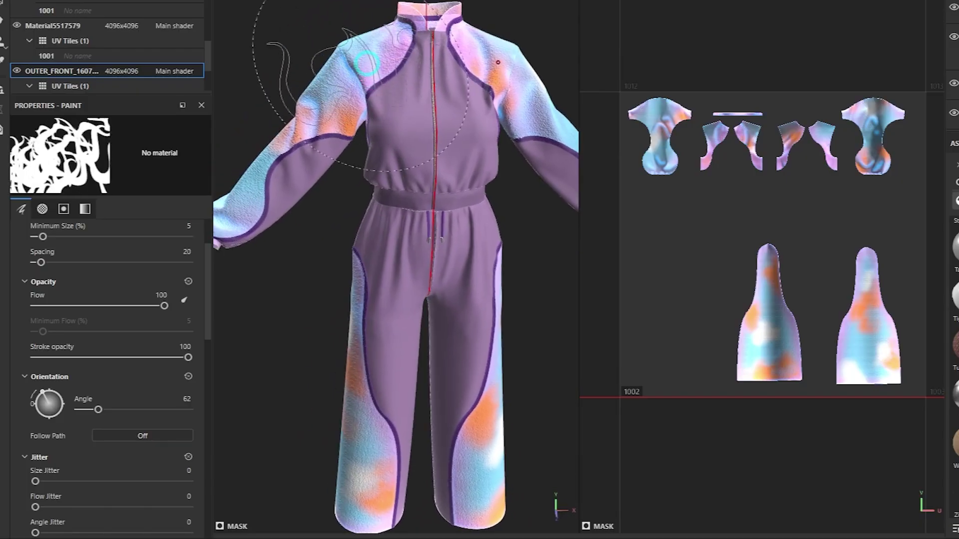
pyautogui.scroll(2, 135, 356)
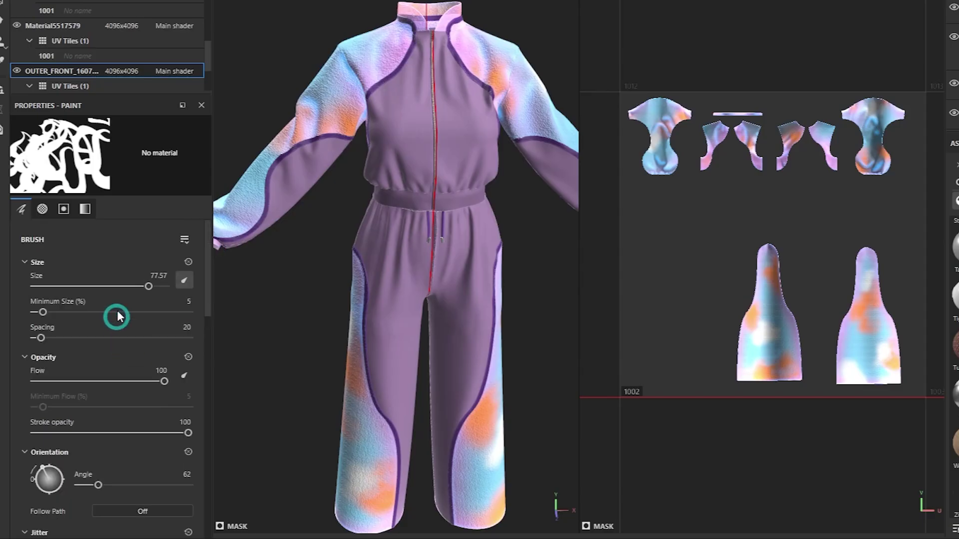
pyautogui.moveTo(148, 288)
pyautogui.mouseDown()
pyautogui.moveTo(108, 289)
pyautogui.moveTo(153, 292)
pyautogui.mouseUp()
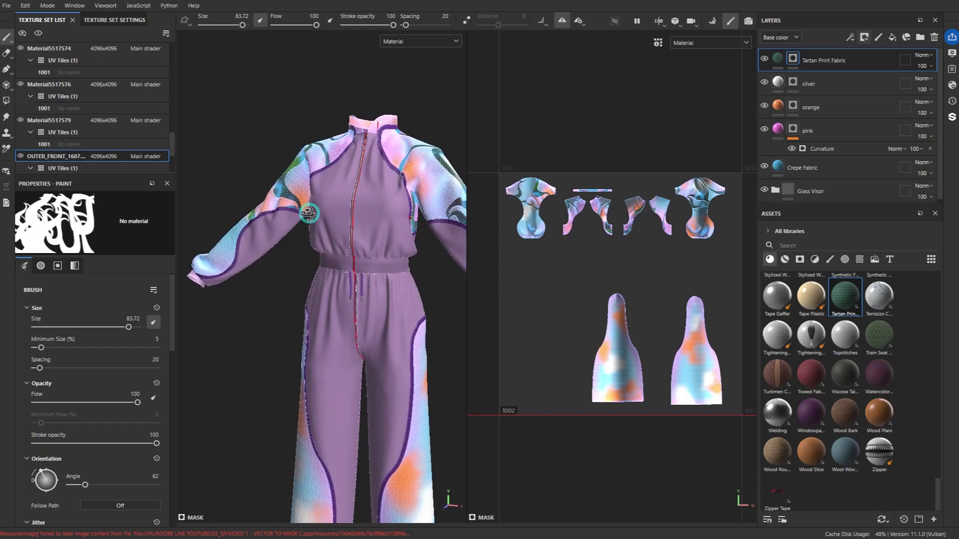
pyautogui.keyDown('alt'); pyautogui.moveTo(306, 212); pyautogui.dragTo(336, 217); pyautogui.keyUp('alt')
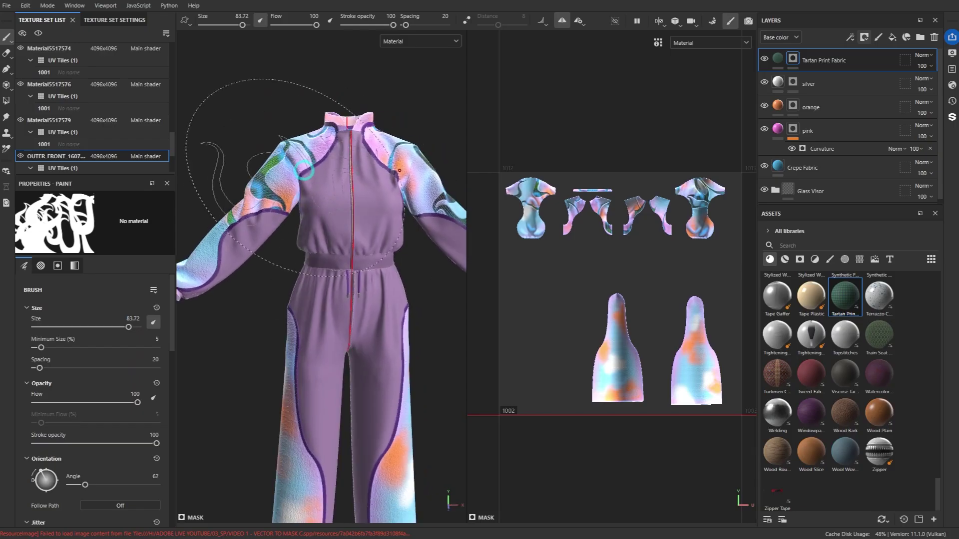
pyautogui.moveTo(131, 330); pyautogui.dragTo(112, 331)
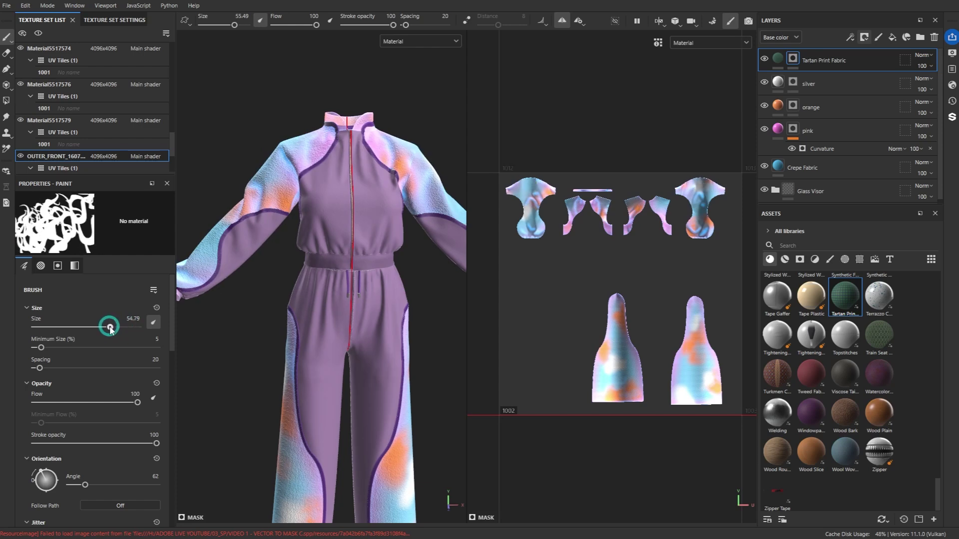
# Step: Stamp tartan swirls onto both sleeves and shoulders
pyautogui.keyDown('alt'); pyautogui.moveTo(296, 162); pyautogui.dragTo(317, 189); pyautogui.keyUp('alt')
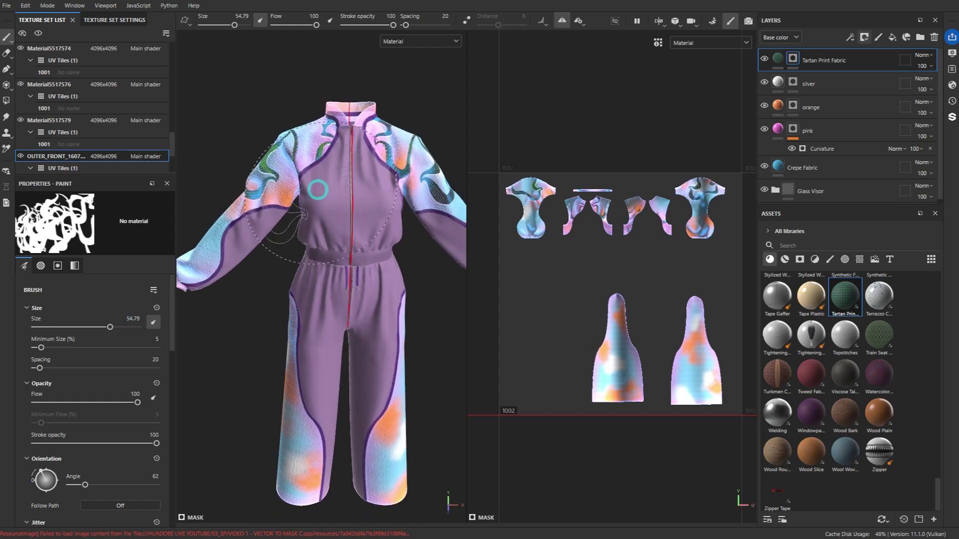
pyautogui.click(292, 151)
pyautogui.moveTo(395, 241)
pyautogui.keyDown('alt'); pyautogui.mouseDown()
pyautogui.moveTo(364, 233)
pyautogui.moveTo(397, 233)
pyautogui.mouseUp(); pyautogui.keyUp('alt')
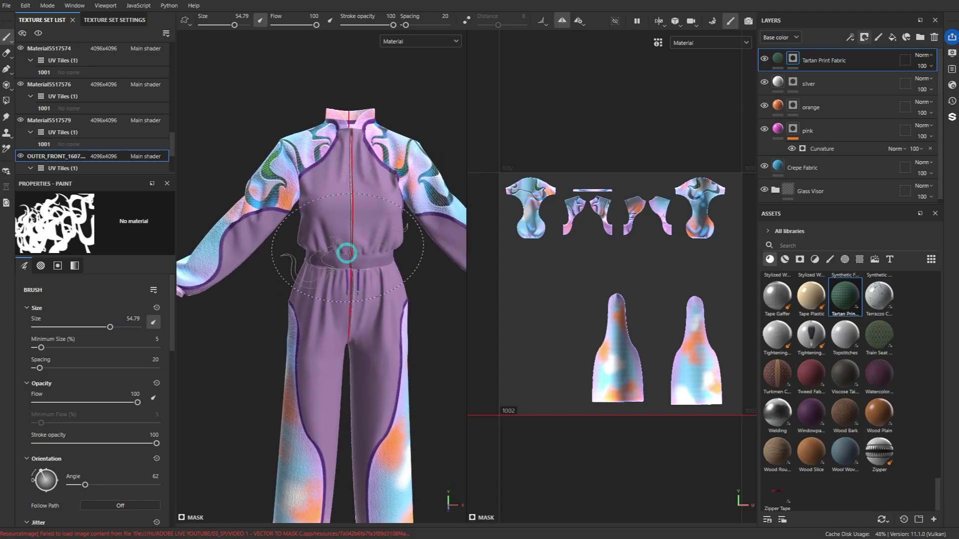
# Step: Raise the brush angle to 185 and stamp the swirl tartan onto the upper left trouser-leg panel
pyautogui.keyDown('alt'); pyautogui.moveTo(347, 254); pyautogui.dragTo(382, 212); pyautogui.keyUp('alt')
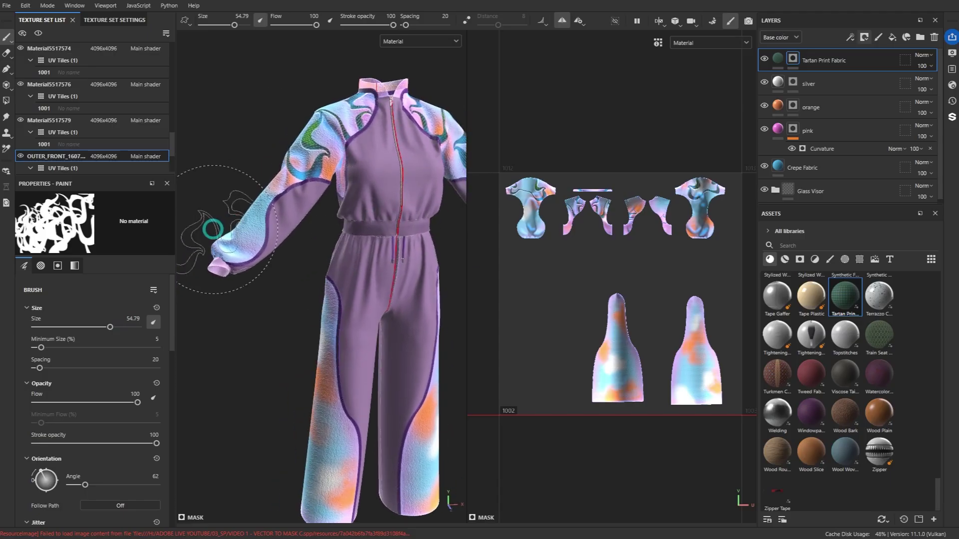
pyautogui.moveTo(243, 220)
pyautogui.keyDown('alt'); pyautogui.mouseDown()
pyautogui.moveTo(317, 248)
pyautogui.moveTo(293, 259)
pyautogui.mouseUp(); pyautogui.keyUp('alt')
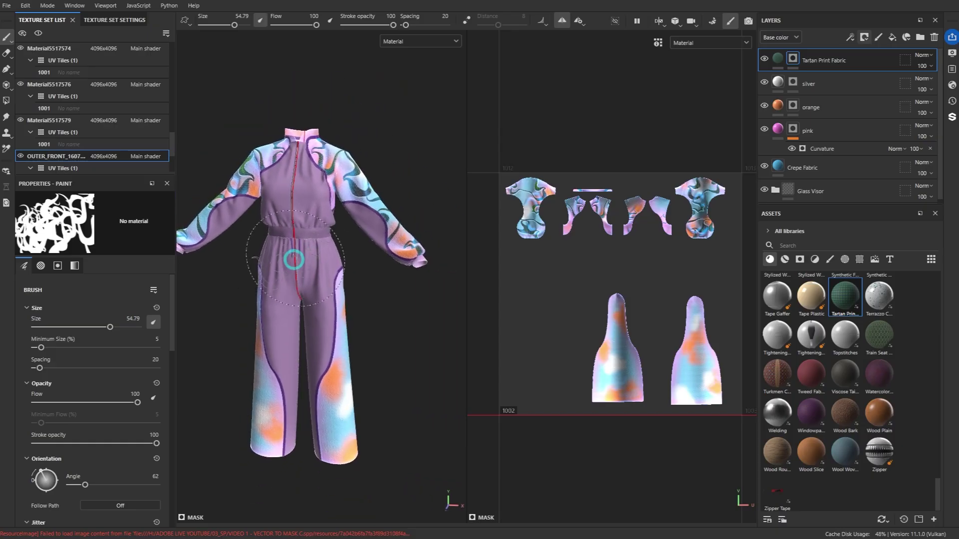
pyautogui.keyDown('alt'); pyautogui.moveTo(293, 258); pyautogui.dragTo(346, 227, button='middle'); pyautogui.keyUp('alt')
pyautogui.moveTo(346, 227)
pyautogui.keyDown('alt'); pyautogui.mouseDown()
pyautogui.moveTo(365, 212)
pyautogui.moveTo(347, 209)
pyautogui.mouseUp(); pyautogui.keyUp('alt')
pyautogui.keyDown('alt'); pyautogui.moveTo(347, 210); pyautogui.dragTo(345, 150, button='middle'); pyautogui.keyUp('alt')
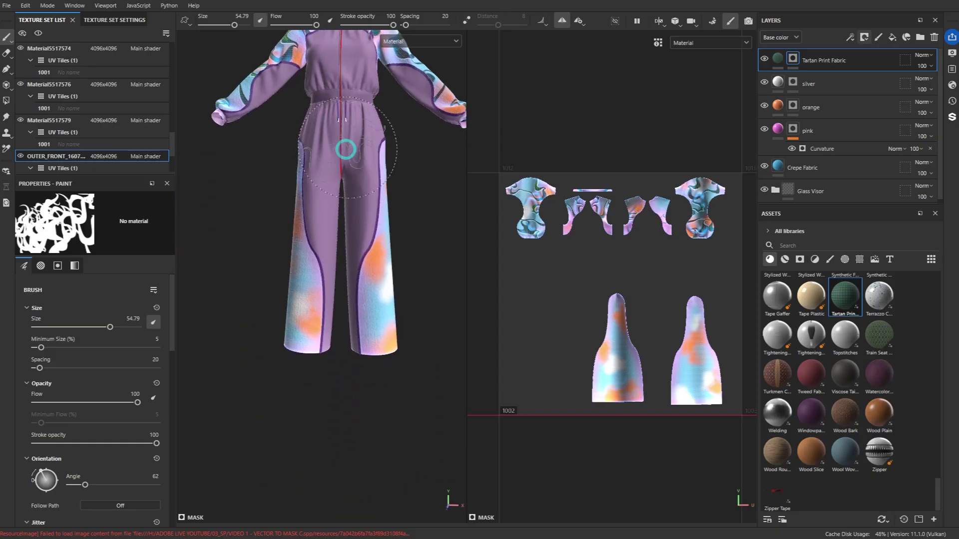
pyautogui.keyDown('alt'); pyautogui.moveTo(338, 181); pyautogui.dragTo(390, 155); pyautogui.keyUp('alt')
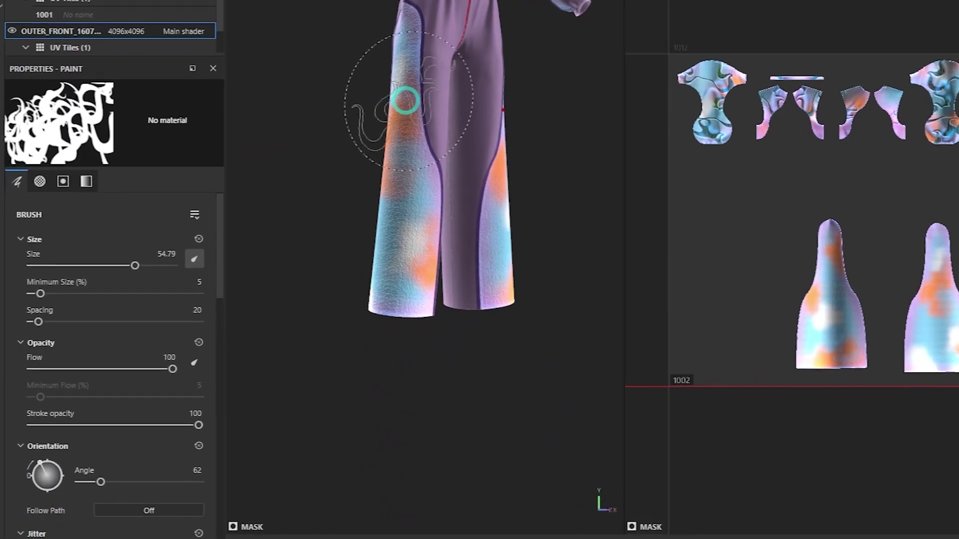
pyautogui.scroll(-3, 127, 336)
pyautogui.moveTo(103, 398); pyautogui.dragTo(143, 397)
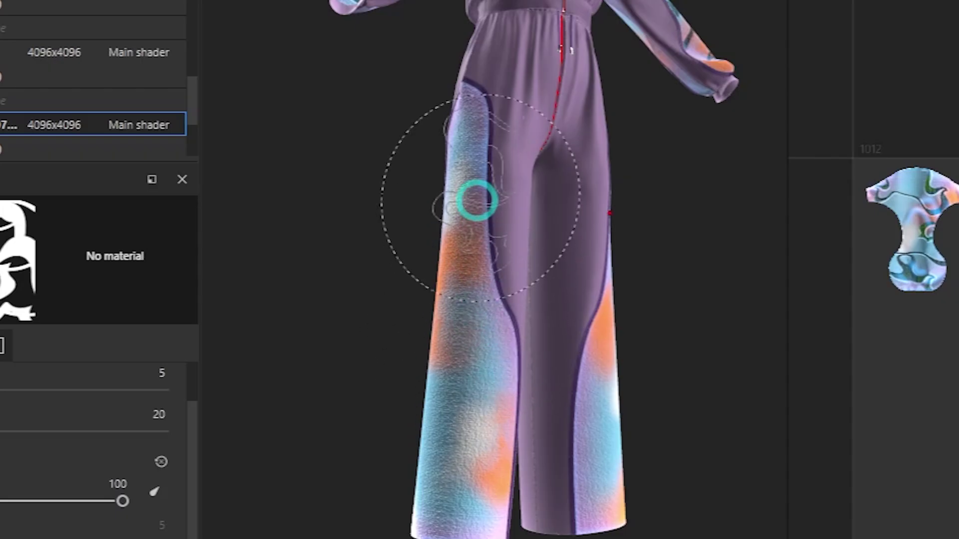
pyautogui.click(464, 192)
pyautogui.keyDown('alt'); pyautogui.moveTo(589, 238); pyautogui.dragTo(59, 471); pyautogui.keyUp('alt')
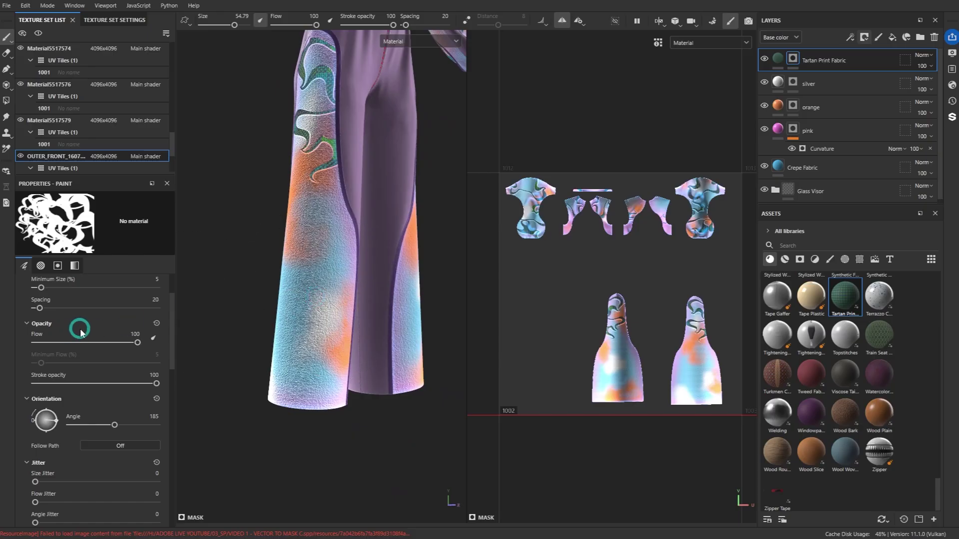
# Step: Enlarge the brush to size 77.78 and stamp the swirl print over the left trouser leg
pyautogui.scroll(2, 80, 333)
pyautogui.moveTo(115, 330); pyautogui.dragTo(125, 327)
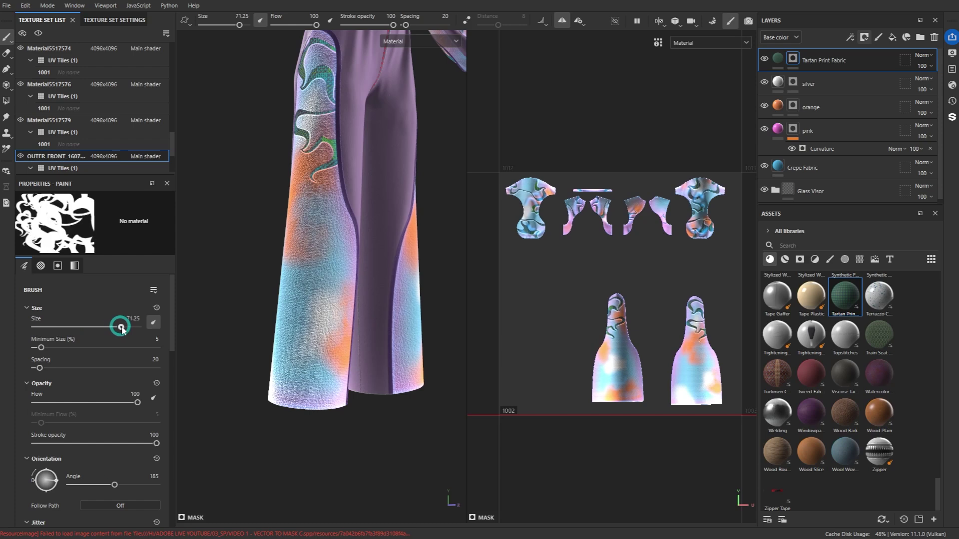
pyautogui.moveTo(250, 283)
pyautogui.mouseDown()
pyautogui.moveTo(431, 321)
pyautogui.moveTo(328, 312)
pyautogui.moveTo(327, 325)
pyautogui.mouseUp()
pyautogui.press('f')
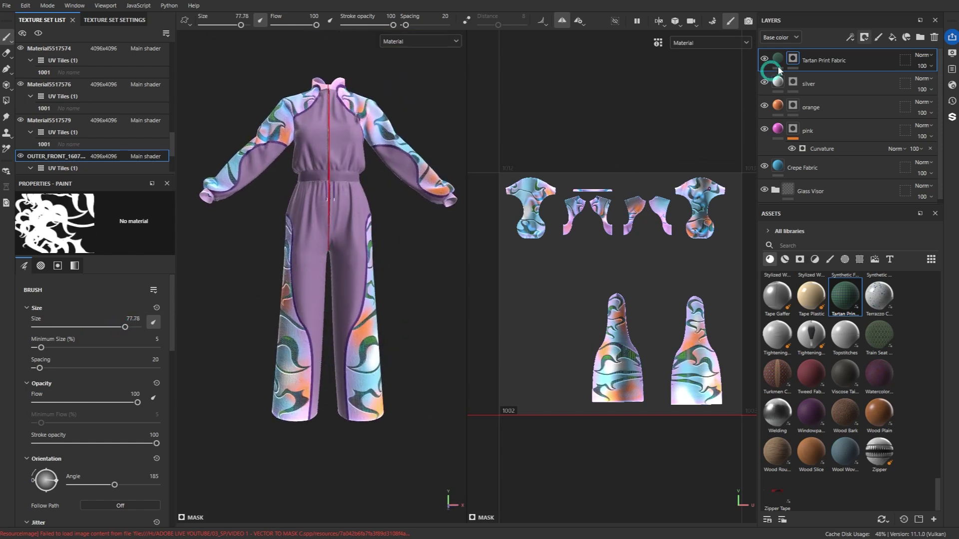
# Step: Hide and reshow the Tartan Print Fabric layer to compare, then turn off mirror symmetry
pyautogui.click(764, 59)
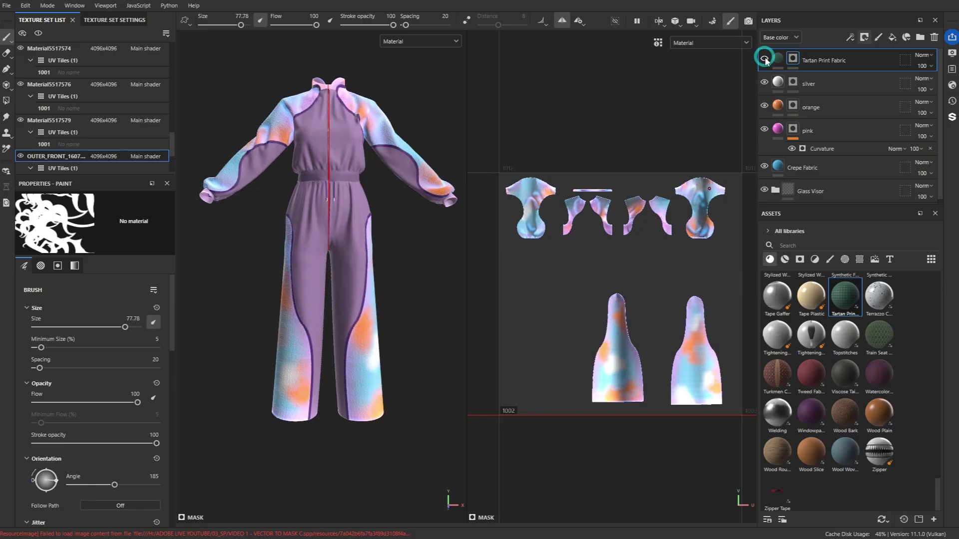
pyautogui.click(765, 58)
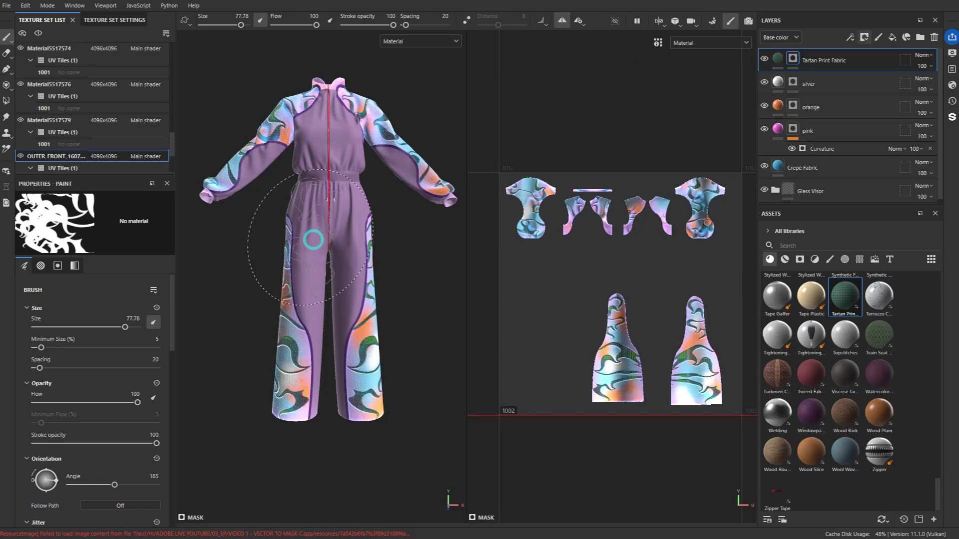
pyautogui.press('l')
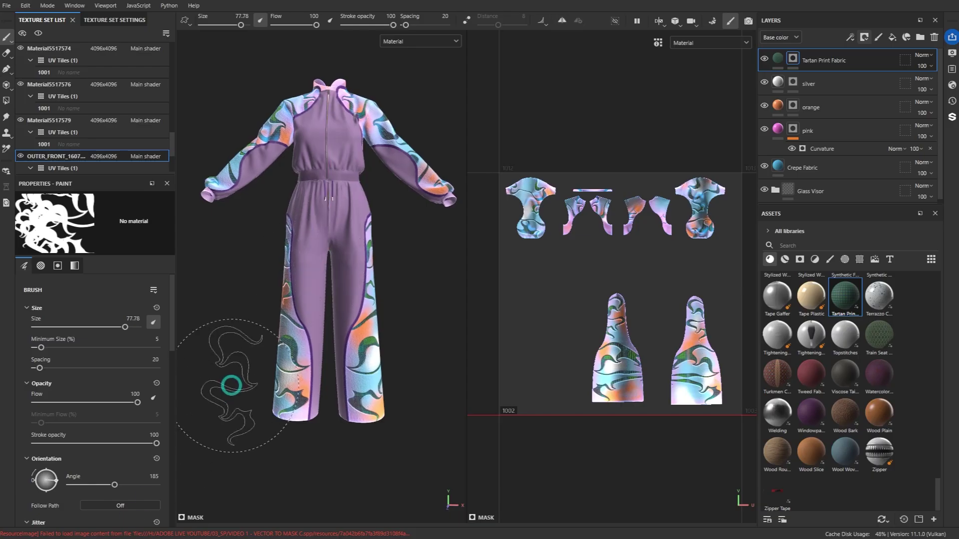
pyautogui.click(778, 60)
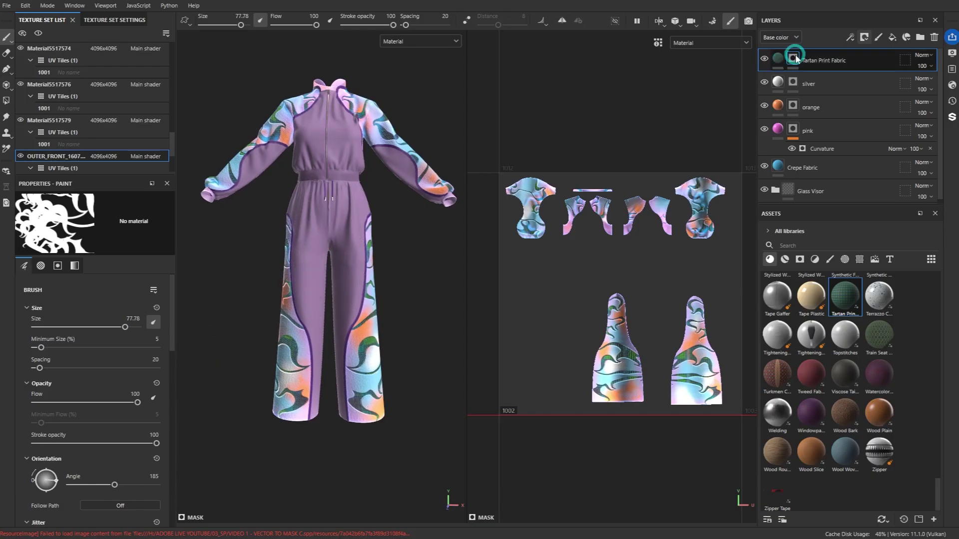
pyautogui.scroll(10, 336, 388)
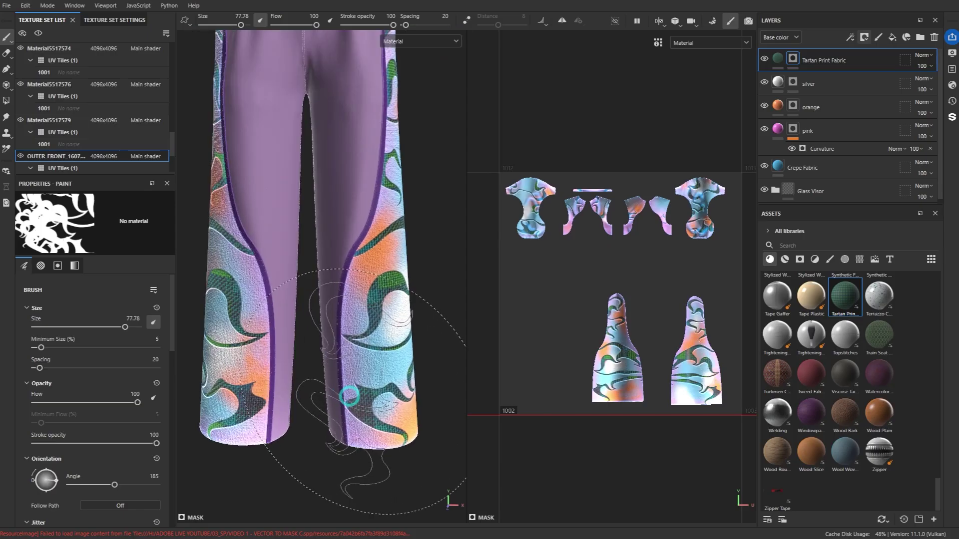
# Step: Set the Tartan Print Fabric fill's UV tiling to -3.63 and orbit to review the rescaled tartan
pyautogui.click(778, 59)
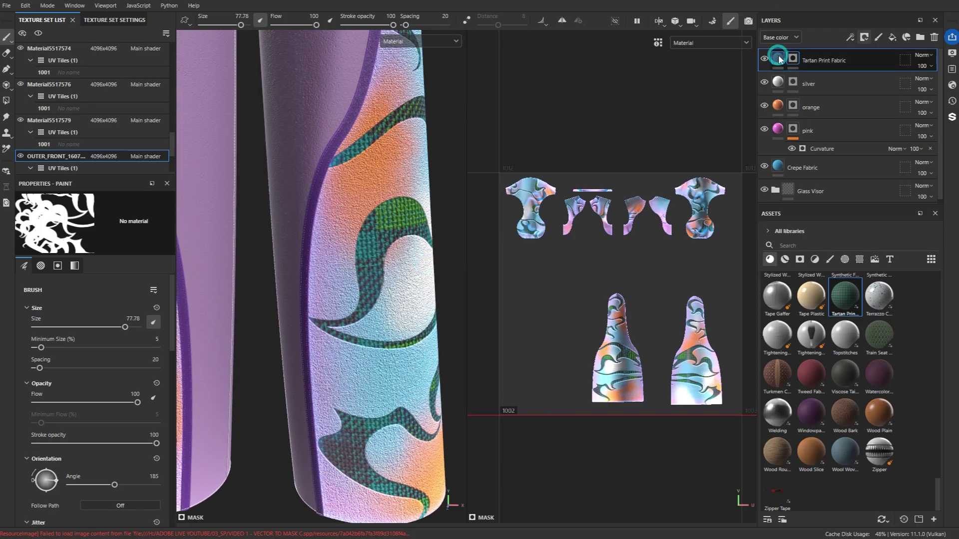
pyautogui.click(79, 316)
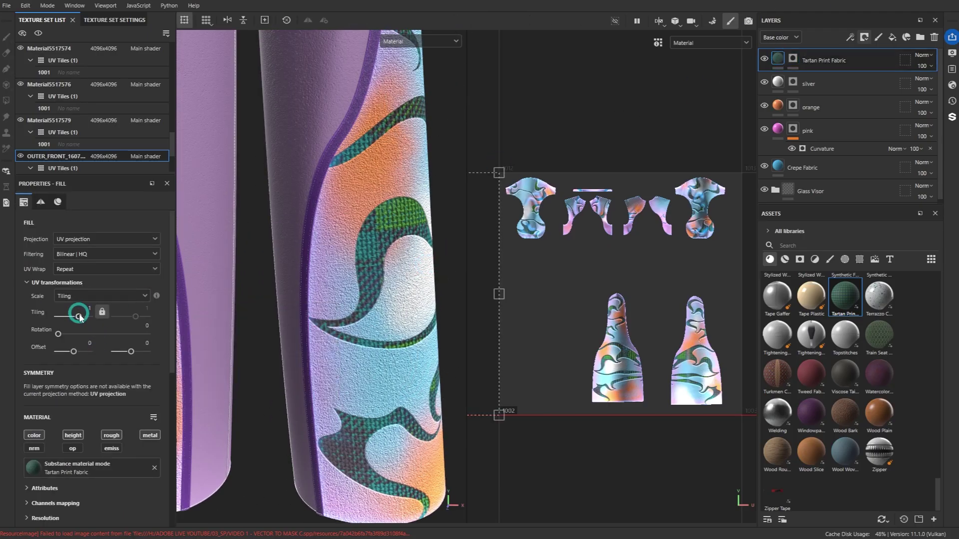
pyautogui.moveTo(79, 317)
pyautogui.mouseDown()
pyautogui.moveTo(58, 320)
pyautogui.moveTo(68, 320)
pyautogui.mouseUp()
pyautogui.scroll(-5, 338, 235)
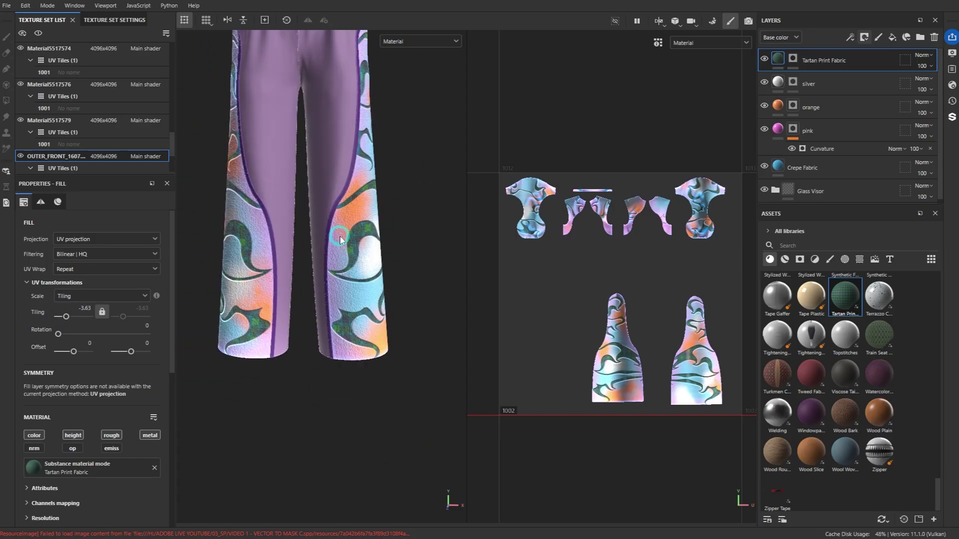
pyautogui.keyDown('alt'); pyautogui.moveTo(305, 237); pyautogui.dragTo(344, 248); pyautogui.keyUp('alt')
pyautogui.keyDown('alt'); pyautogui.moveTo(346, 231); pyautogui.dragTo(355, 346, button='middle'); pyautogui.keyUp('alt')
pyautogui.scroll(-4, 353, 300)
pyautogui.keyDown('alt'); pyautogui.moveTo(351, 261); pyautogui.dragTo(344, 302); pyautogui.keyUp('alt')
pyautogui.keyDown('alt'); pyautogui.moveTo(351, 300); pyautogui.dragTo(330, 279, button='middle'); pyautogui.keyUp('alt')
pyautogui.keyDown('alt'); pyautogui.moveTo(330, 280); pyautogui.dragTo(328, 270); pyautogui.keyUp('alt')
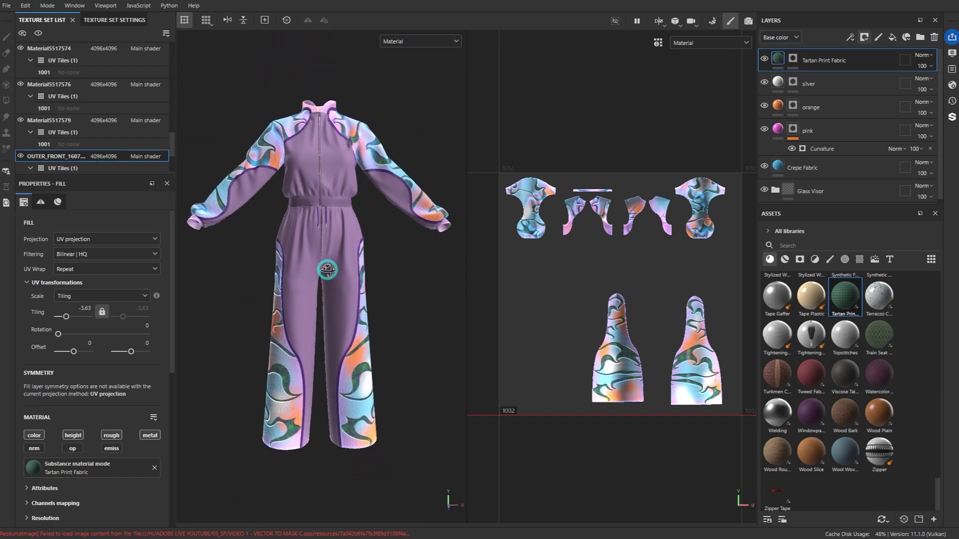
pyautogui.keyDown('alt'); pyautogui.moveTo(327, 272); pyautogui.dragTo(336, 276, button='middle'); pyautogui.keyUp('alt')
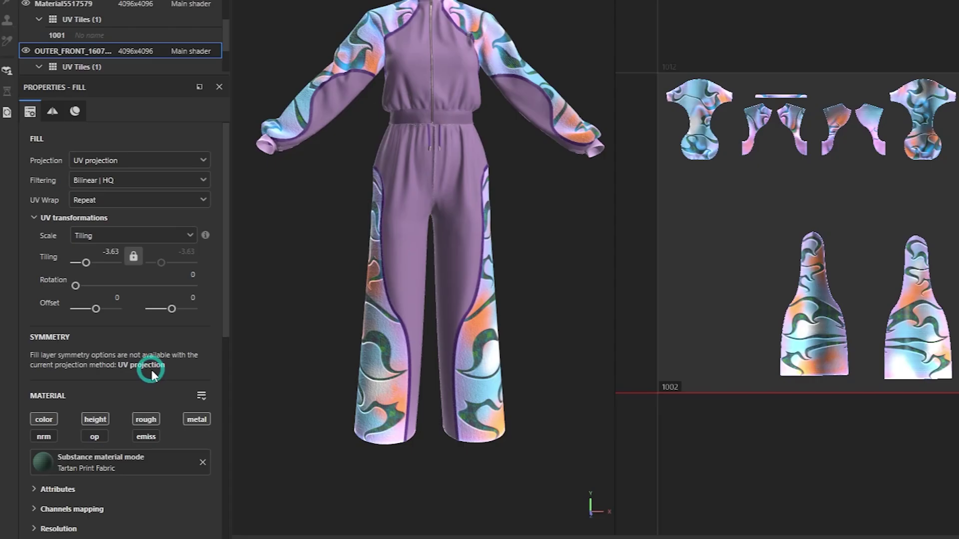
# Step: Set tartan Color 01 to purple #9D39CD, Color 02 to cyan #1CC7CE, Color 03 to orange #EF8D23
pyautogui.scroll(-8, 115, 395)
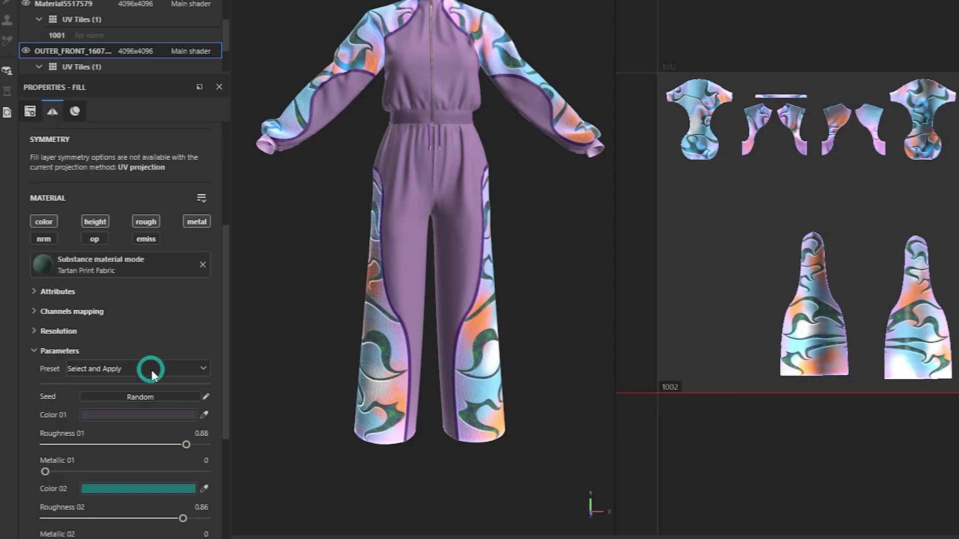
pyautogui.click(145, 296)
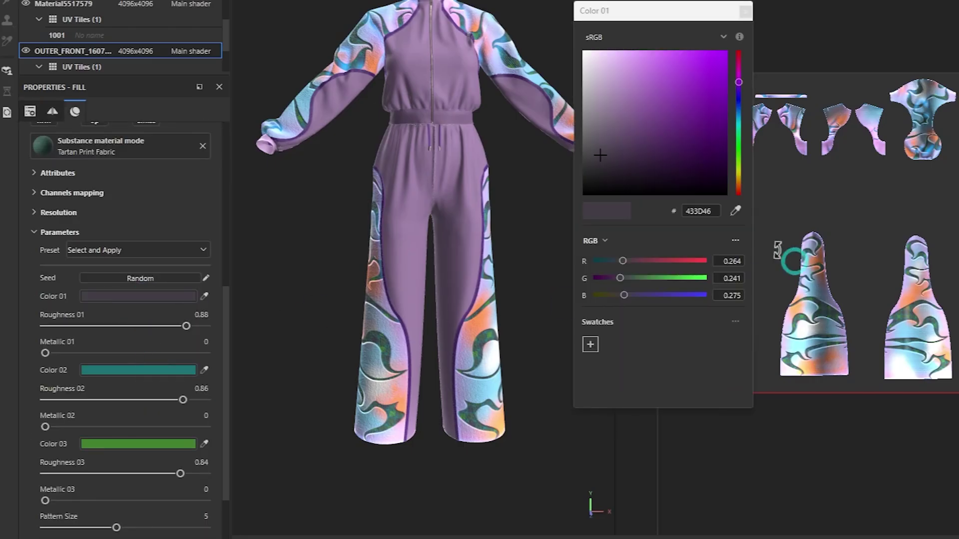
pyautogui.click(686, 79)
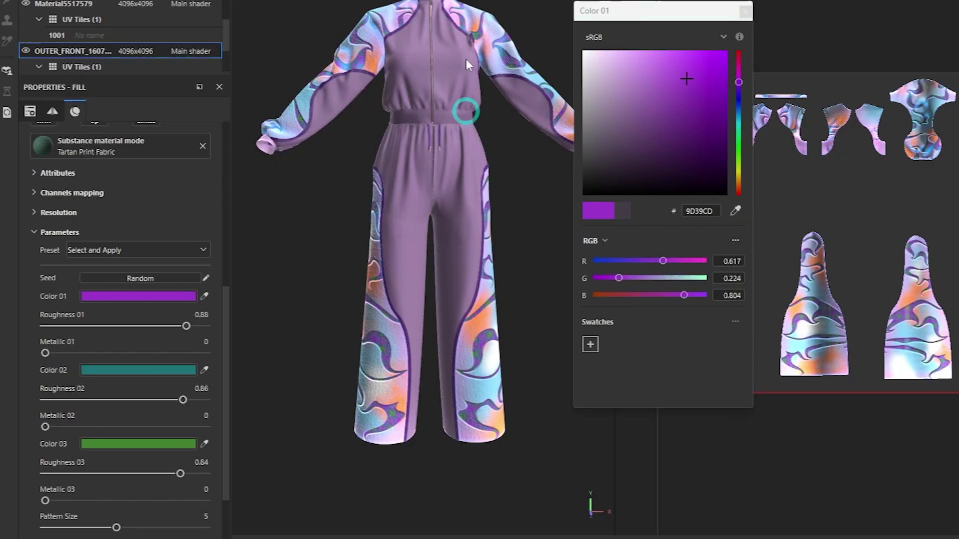
pyautogui.click(746, 12)
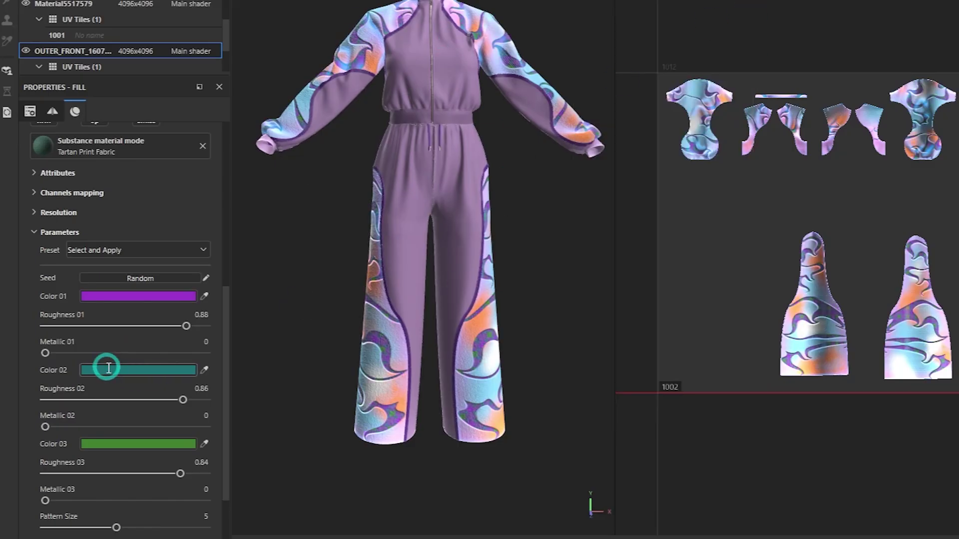
pyautogui.click(120, 370)
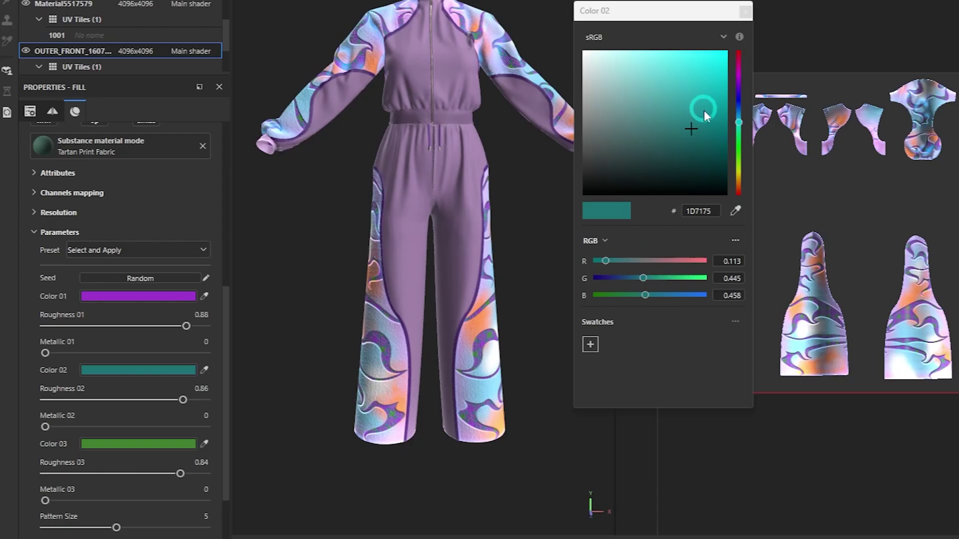
pyautogui.moveTo(700, 71); pyautogui.dragTo(710, 64)
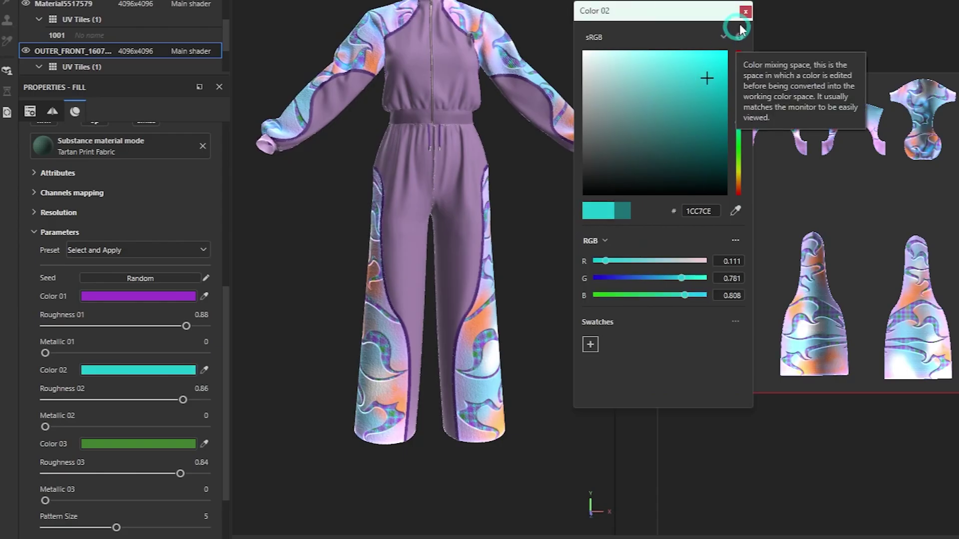
pyautogui.click(392, 249)
pyautogui.click(126, 442)
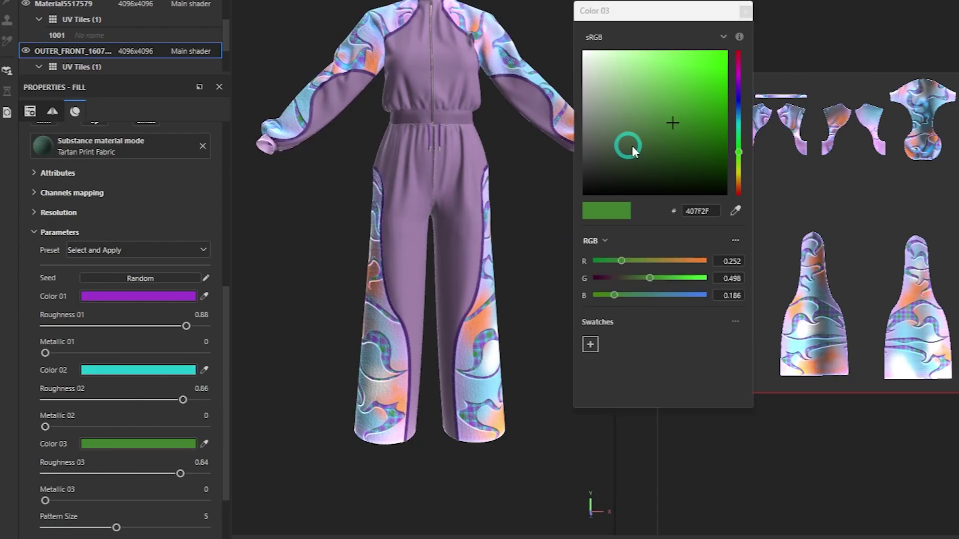
pyautogui.click(738, 184)
pyautogui.click(706, 59)
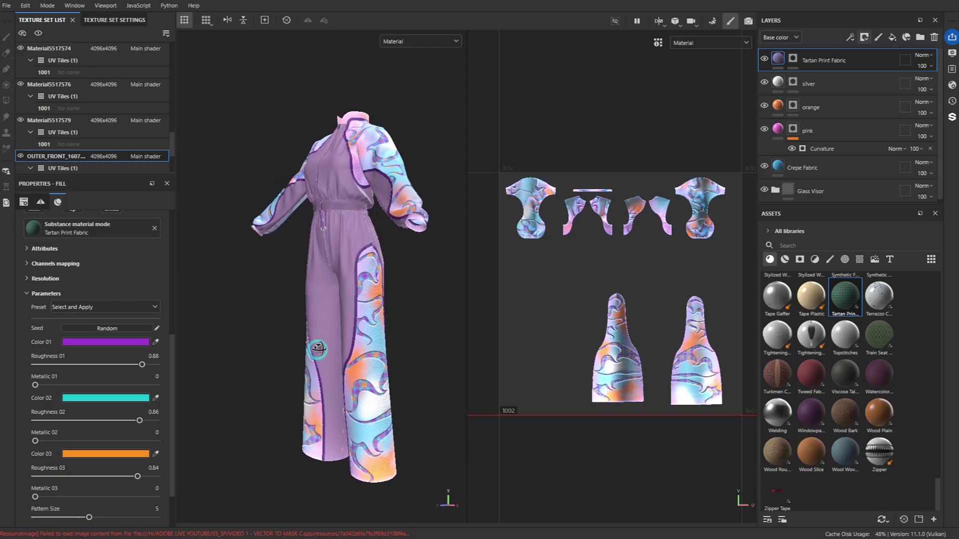
pyautogui.keyDown('alt'); pyautogui.moveTo(316, 349); pyautogui.dragTo(338, 359); pyautogui.keyUp('alt')
pyautogui.scroll(5, 359, 380)
pyautogui.scroll(-5, 359, 381)
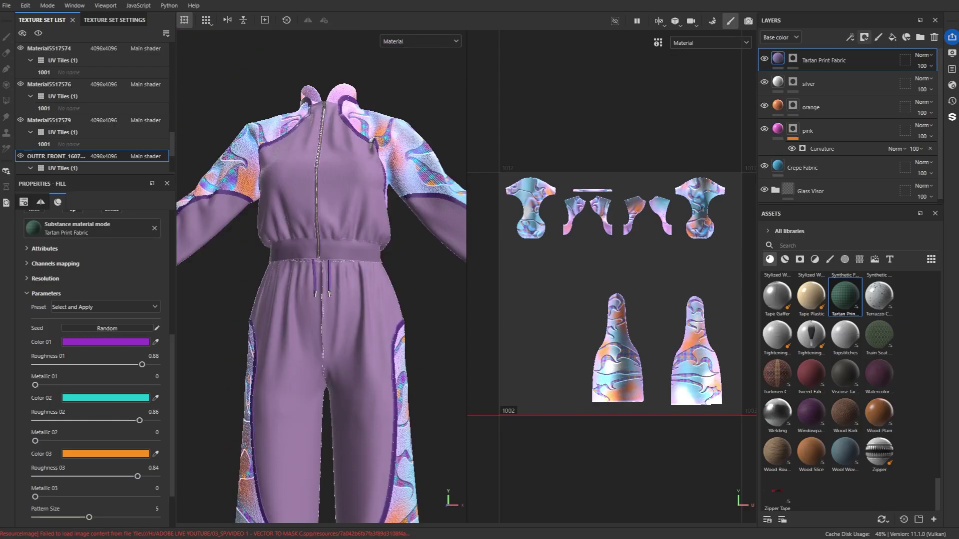
pyautogui.scroll(3, 360, 260)
pyautogui.scroll(4, 385, 145)
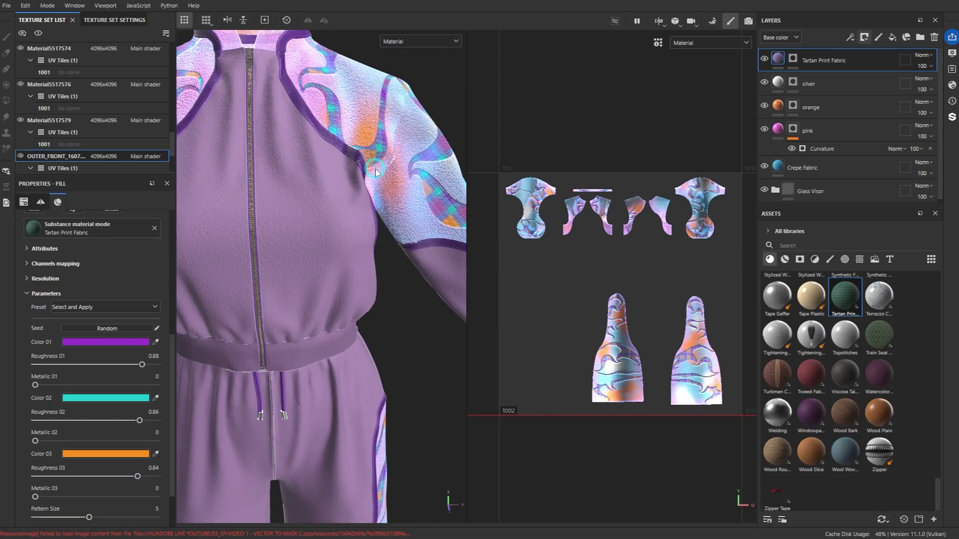
pyautogui.keyDown('alt'); pyautogui.moveTo(376, 169); pyautogui.dragTo(320, 263, button='middle'); pyautogui.keyUp('alt')
pyautogui.keyDown('alt'); pyautogui.moveTo(320, 262); pyautogui.dragTo(333, 234); pyautogui.keyUp('alt')
pyautogui.scroll(-5, 285, 271)
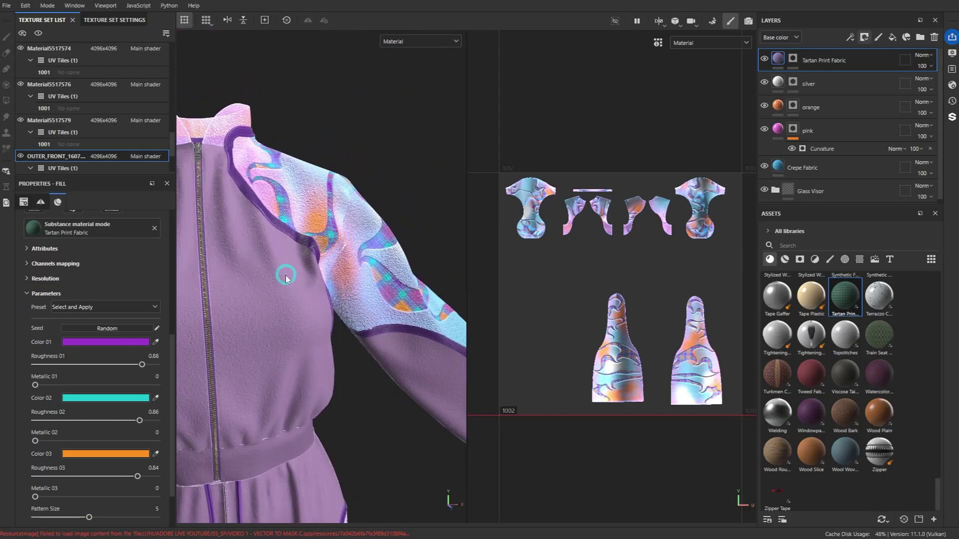